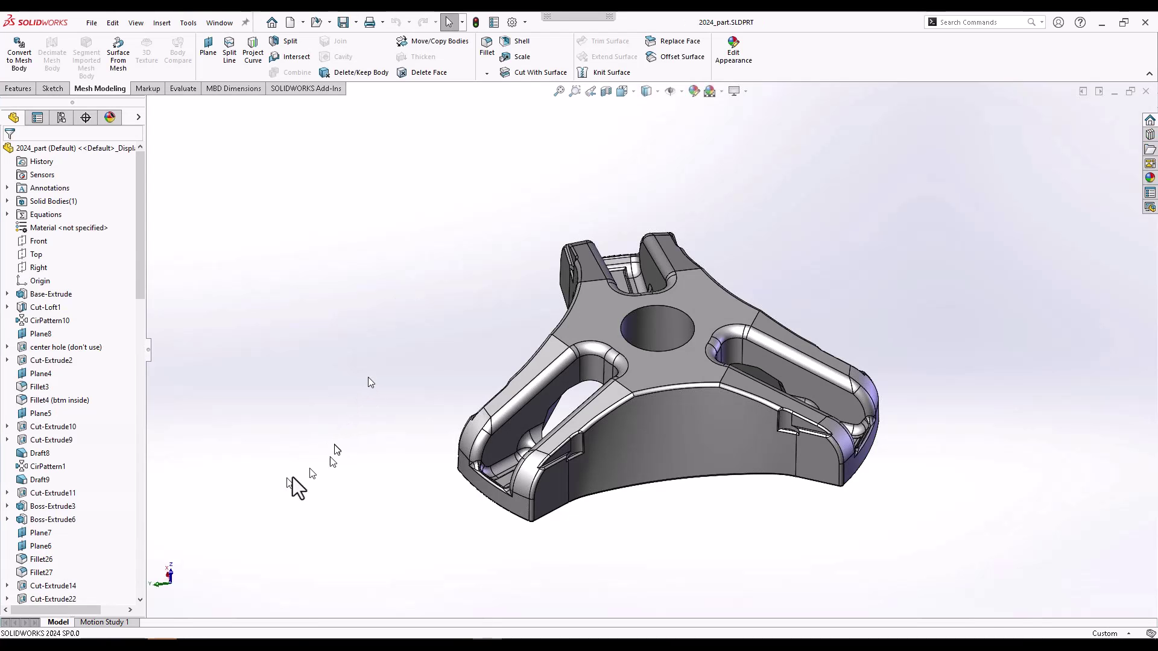
Start a Save As with the SOLIDWORKS 2023 Part file type and move to the year in the file name.
{"action": "left_click", "coordinate": [92, 23]}
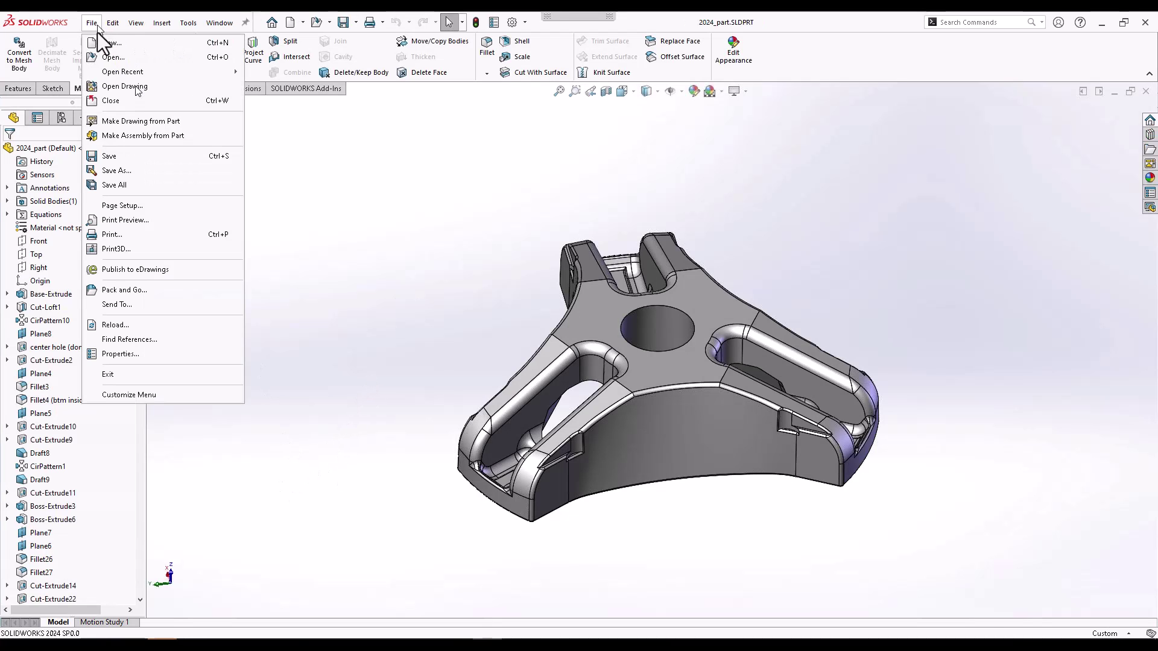
{"action": "left_click", "coordinate": [153, 174]}
{"action": "left_click", "coordinate": [386, 404]}
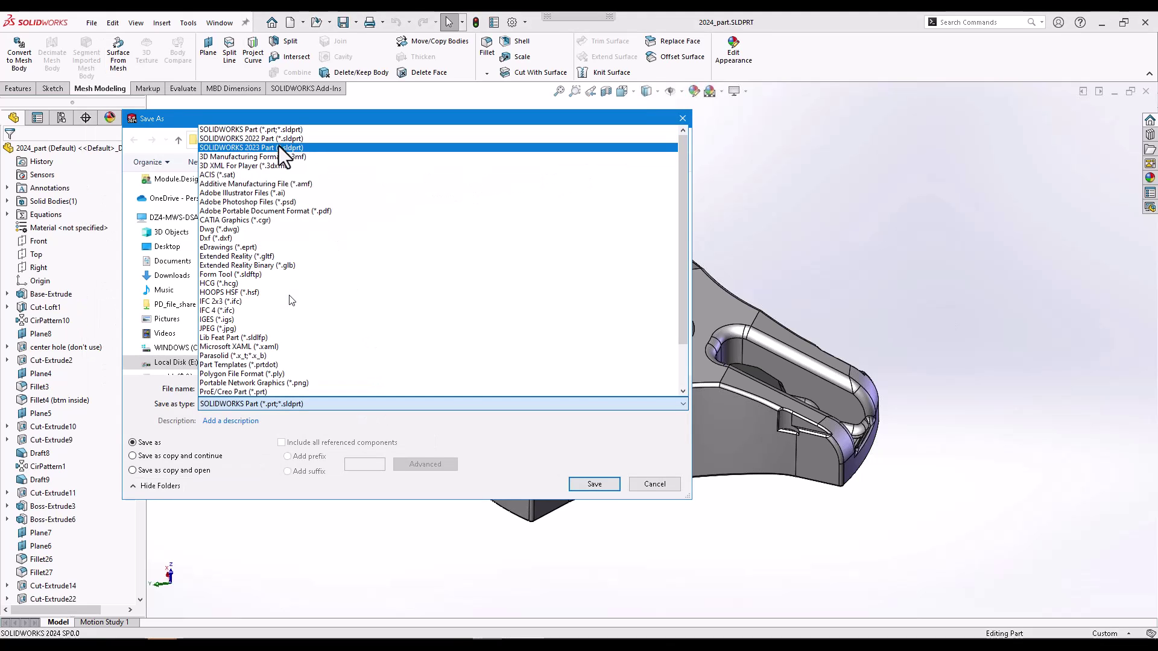
{"action": "left_click", "coordinate": [279, 148]}
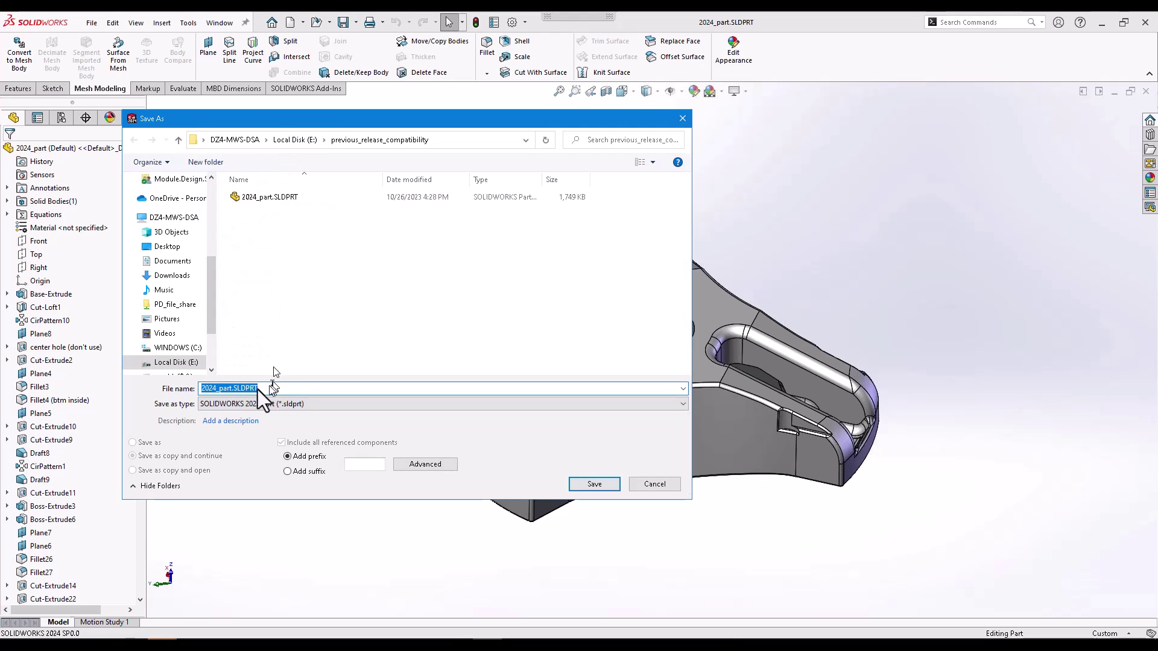
{"action": "left_click", "coordinate": [298, 386]}
{"action": "key", "text": "Left"}
{"action": "key", "text": "Left"}
{"action": "key", "text": "Left"}
{"action": "key", "text": "Left"}
{"action": "key", "text": "Left"}
{"action": "key", "text": "Left"}
{"action": "key", "text": "Left"}
{"action": "key", "text": "Left"}
{"action": "key", "text": "Left"}
{"action": "key", "text": "Left"}
{"action": "key", "text": "Left"}
{"action": "key", "text": "Left"}
Name the file 2023_part.SLDPRT, open it in SOLIDWORKS 2023, then return to SOLIDWORKS 2024.
{"action": "key", "text": "BackSpace"}
{"action": "type", "text": "3"}
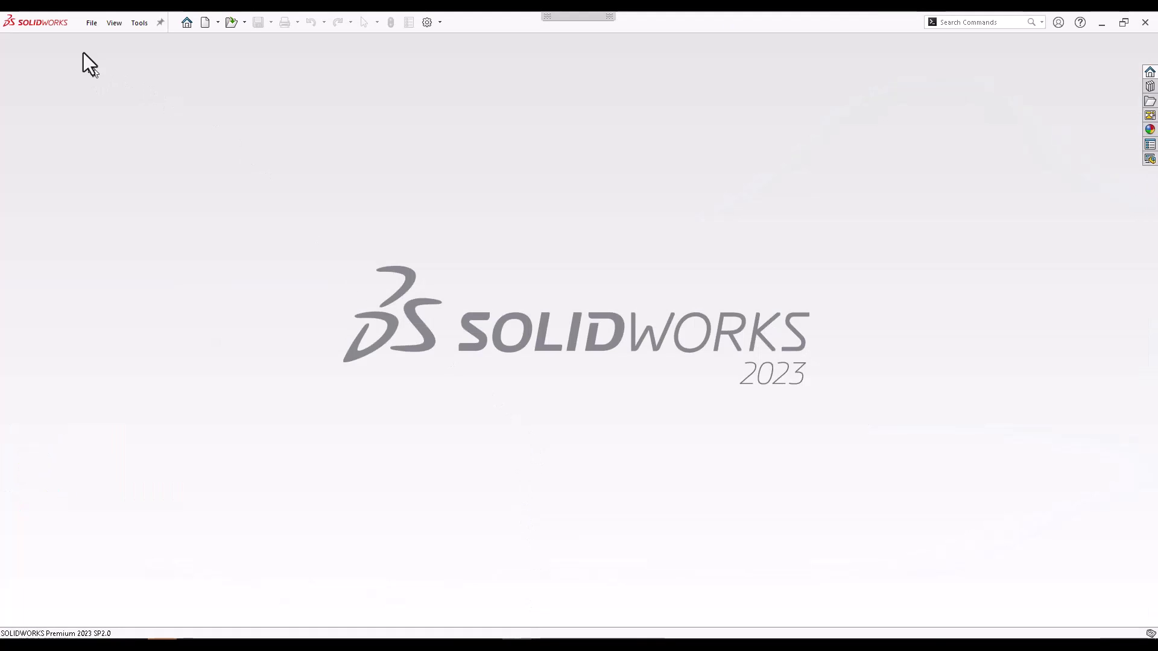
{"action": "left_click", "coordinate": [91, 23]}
{"action": "left_click", "coordinate": [108, 53]}
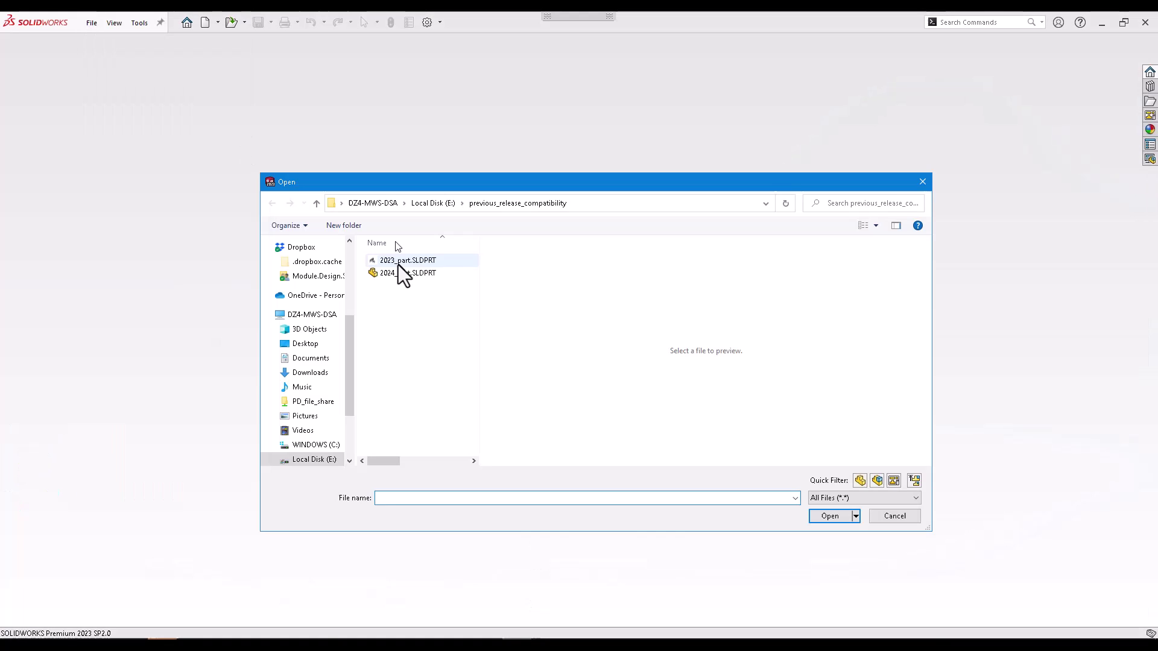
{"action": "left_click", "coordinate": [400, 260]}
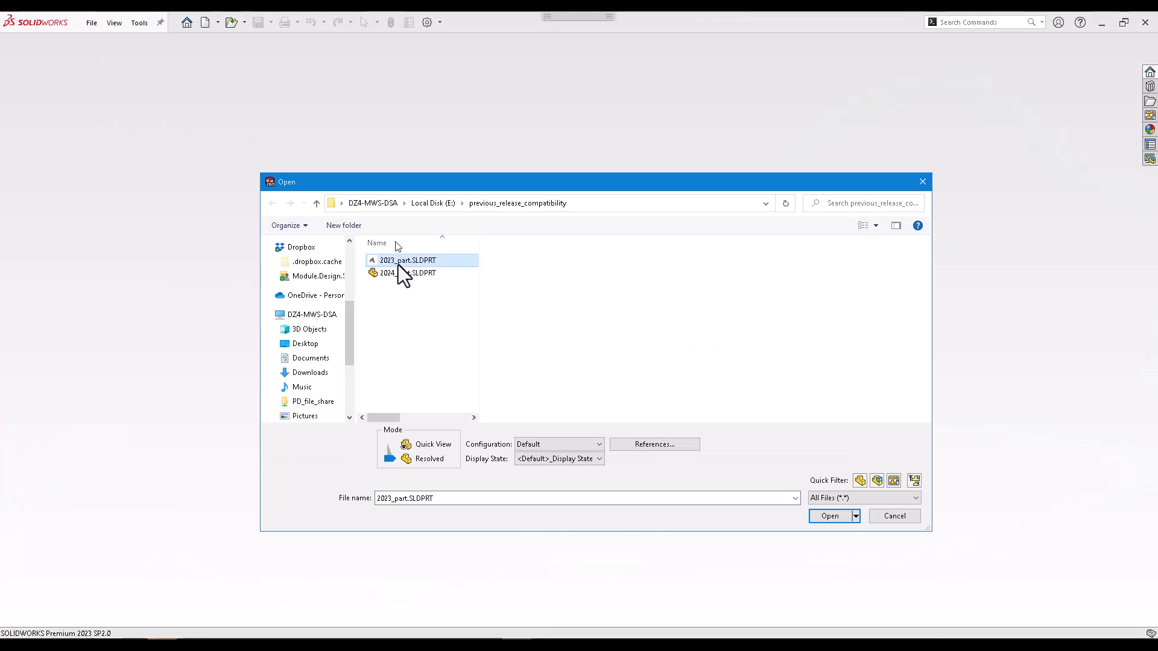
{"action": "left_click", "coordinate": [832, 517]}
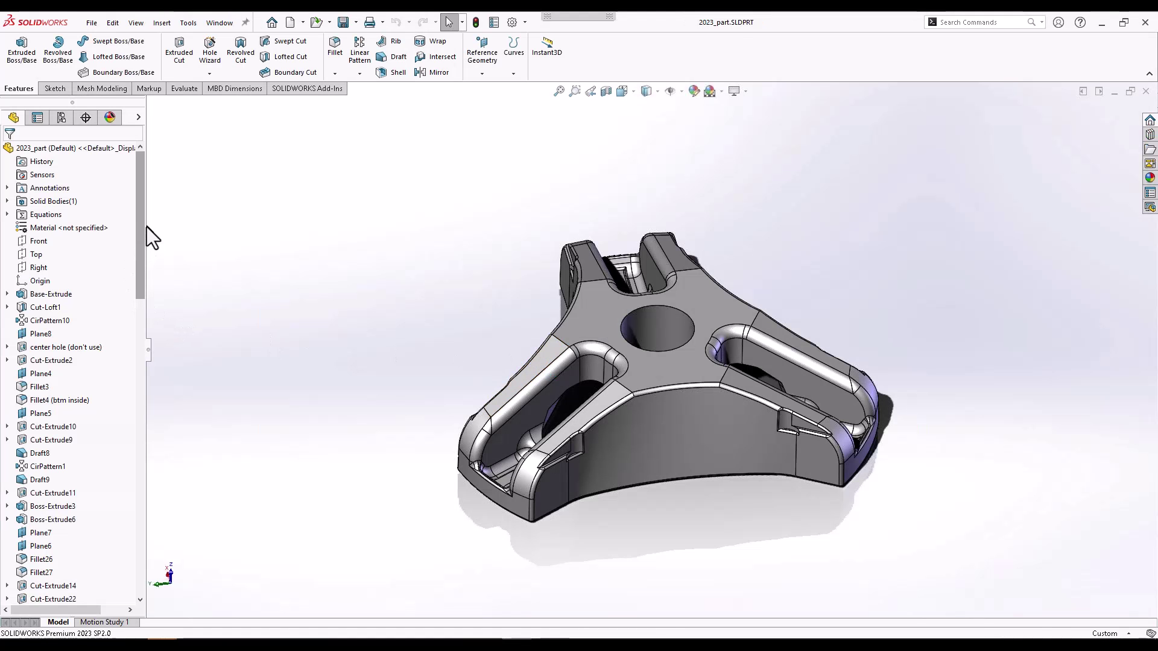
{"action": "left_click_drag", "start_coordinate": [143, 227], "coordinate": [150, 555]}
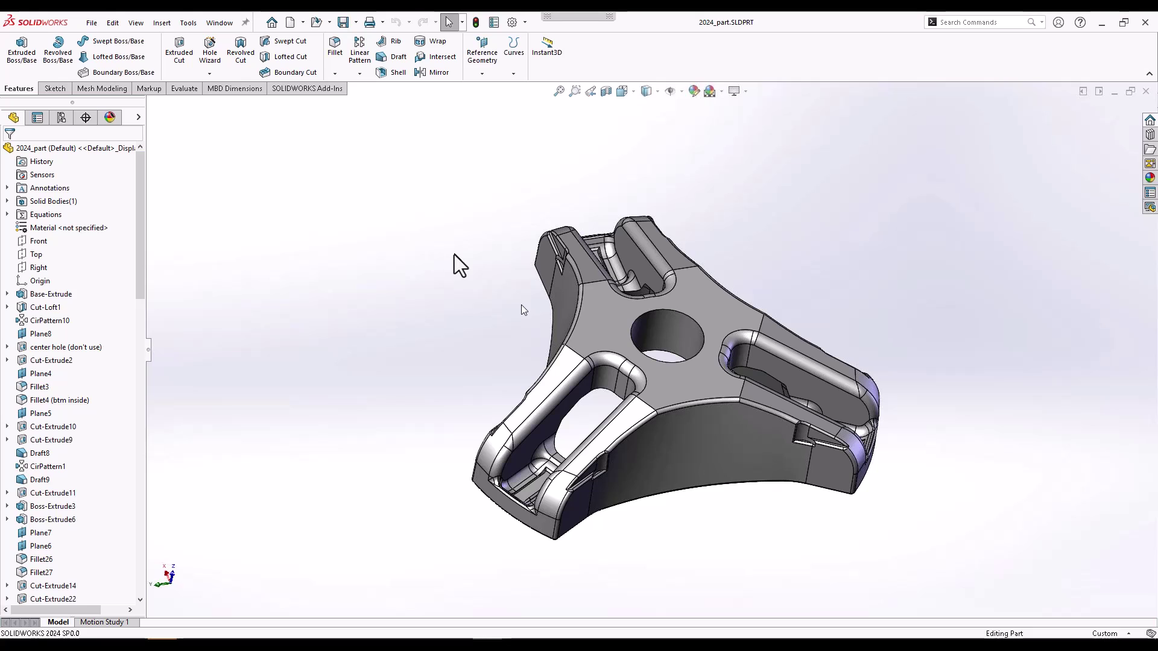
Add a cylindrical Bounding Box reference feature around the bracket.
{"action": "left_click", "coordinate": [482, 66]}
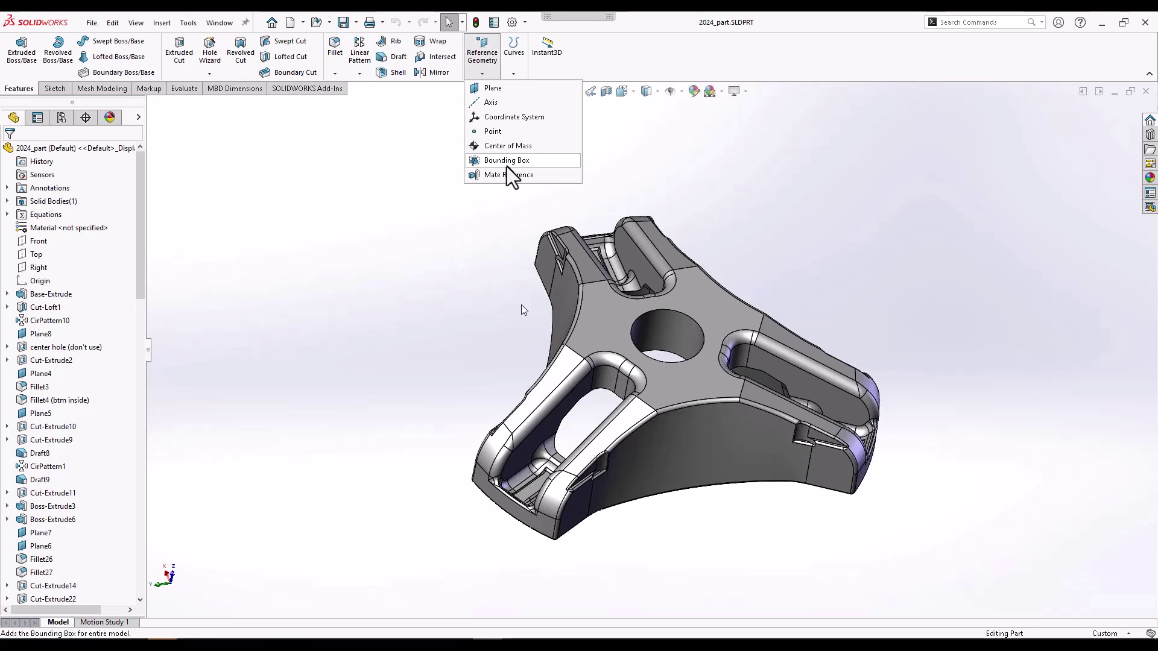
{"action": "left_click", "coordinate": [506, 161]}
{"action": "left_click", "coordinate": [27, 248]}
{"action": "left_click", "coordinate": [8, 151]}
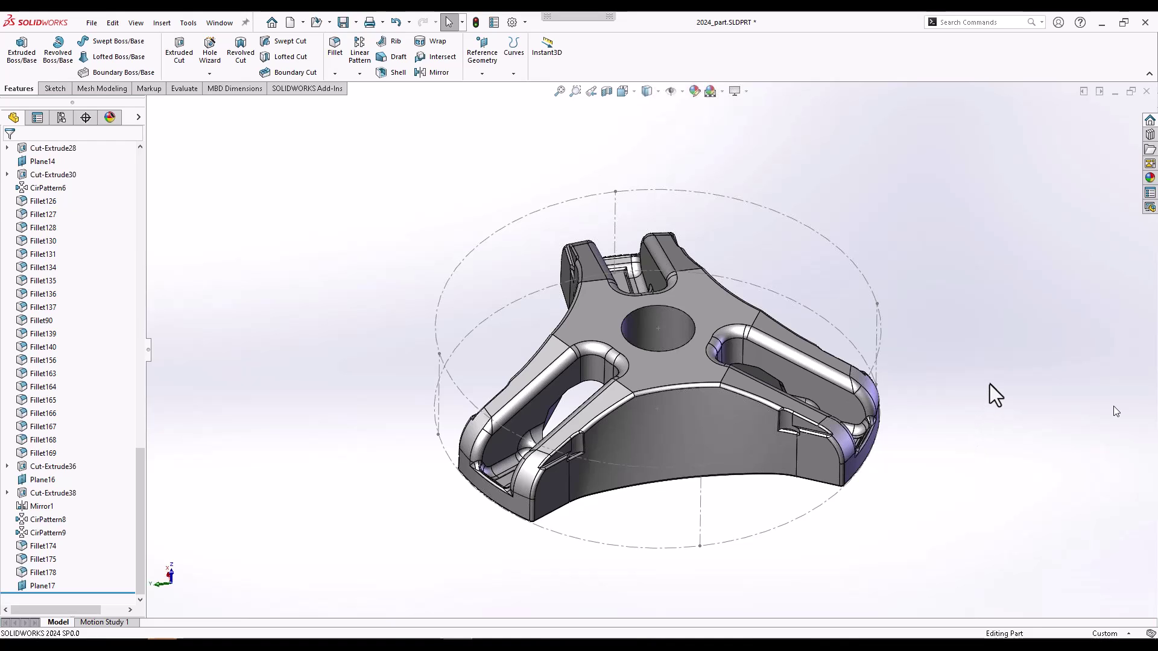
Move the bracket body with Move/Copy Body, translating it 2 along X.
{"action": "left_click", "coordinate": [162, 24]}
{"action": "mouse_move", "coordinate": [241, 71]}
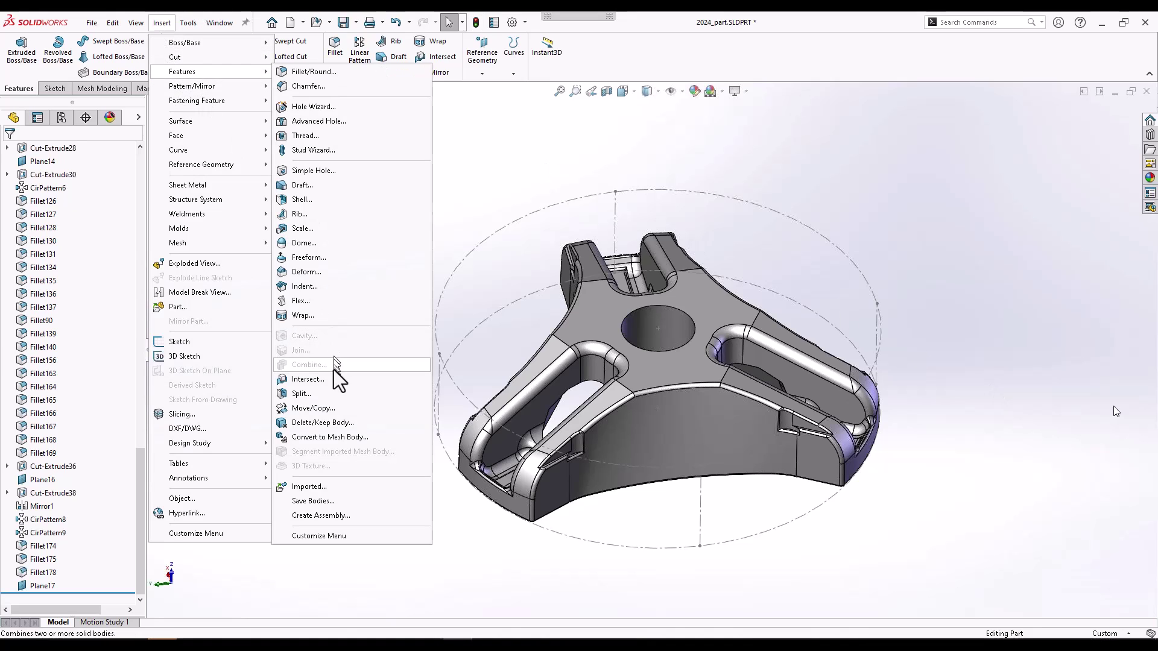
{"action": "left_click", "coordinate": [324, 400]}
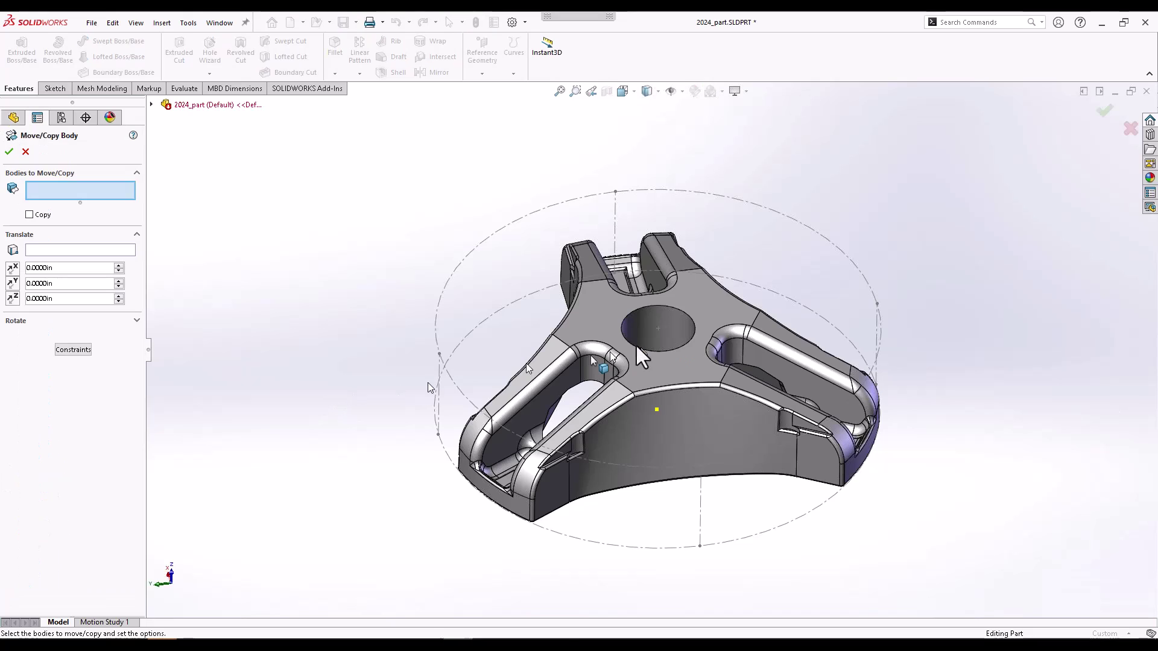
{"action": "left_click", "coordinate": [599, 321]}
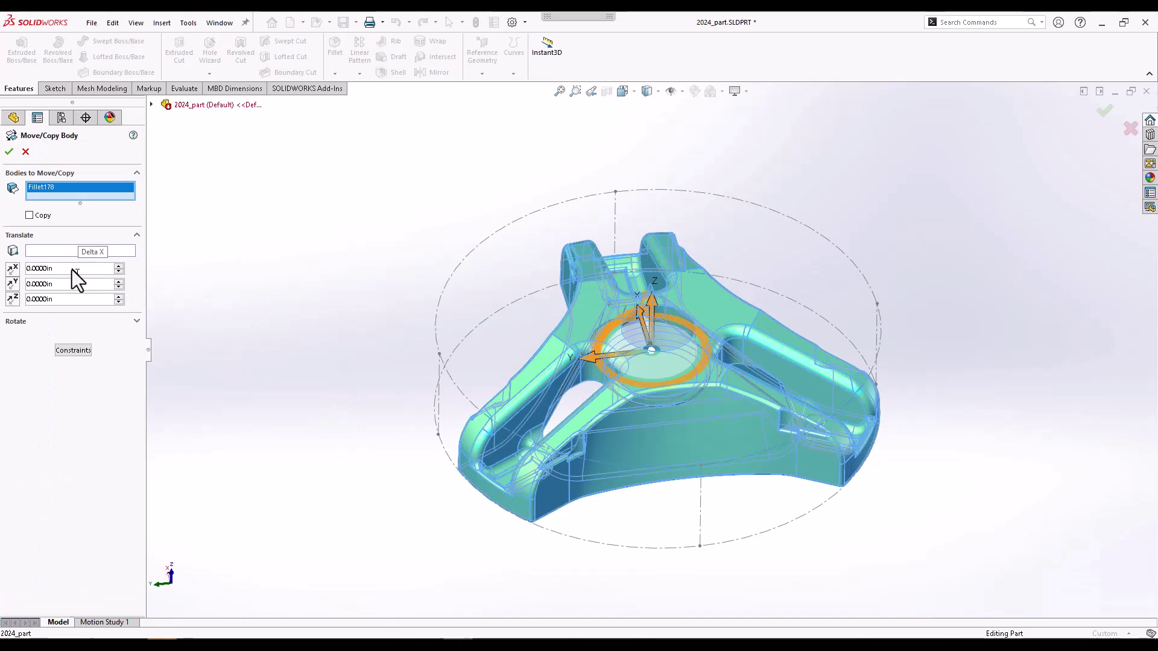
{"action": "left_click", "coordinate": [34, 268]}
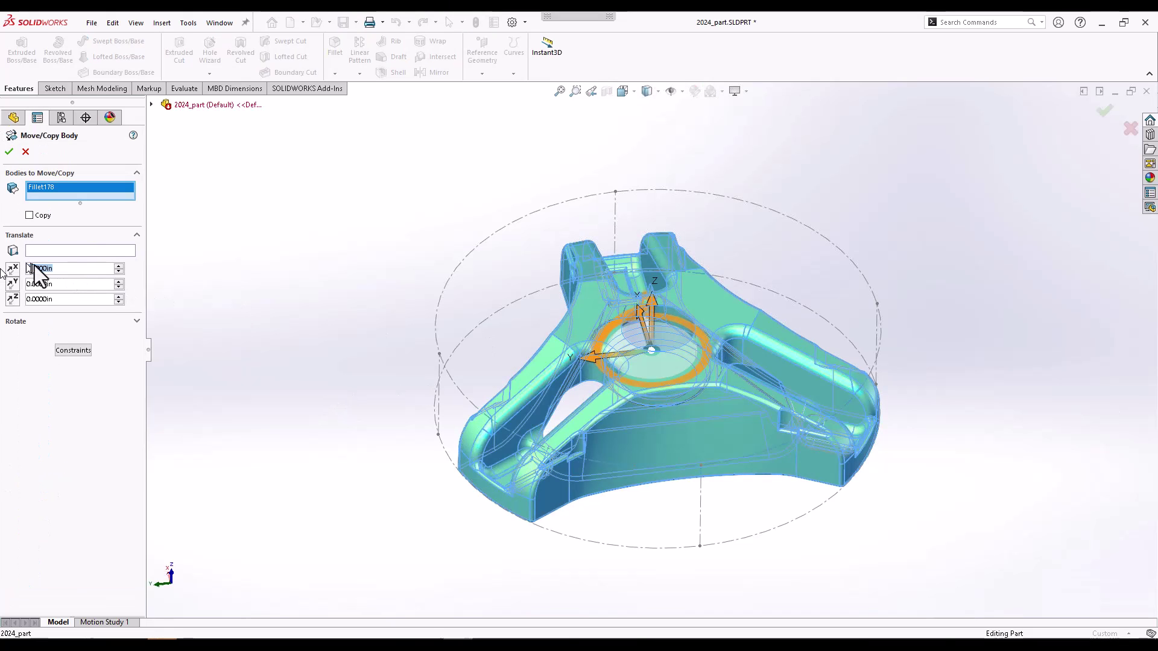
{"action": "left_click", "coordinate": [9, 152]}
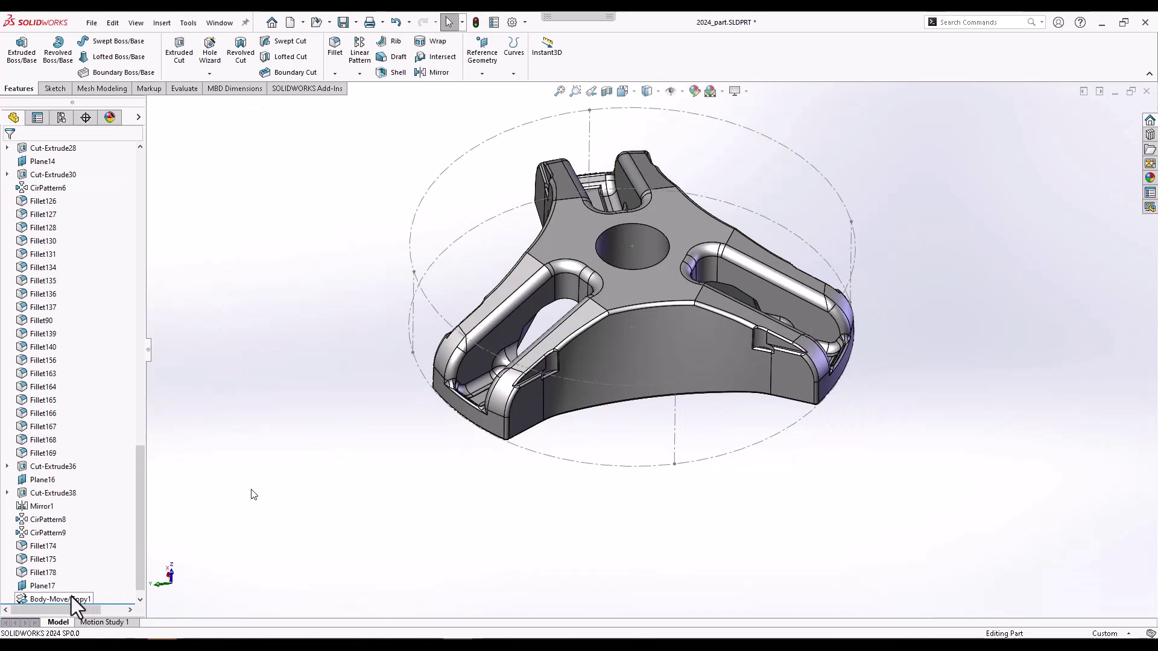
Drive the Body-Move/Copy1 distance with an equation equal to Plane17's dimension, then rebuild.
{"action": "left_click", "coordinate": [72, 599]}
{"action": "middle_click_drag", "start_coordinate": [421, 470], "coordinate": [477, 486]}
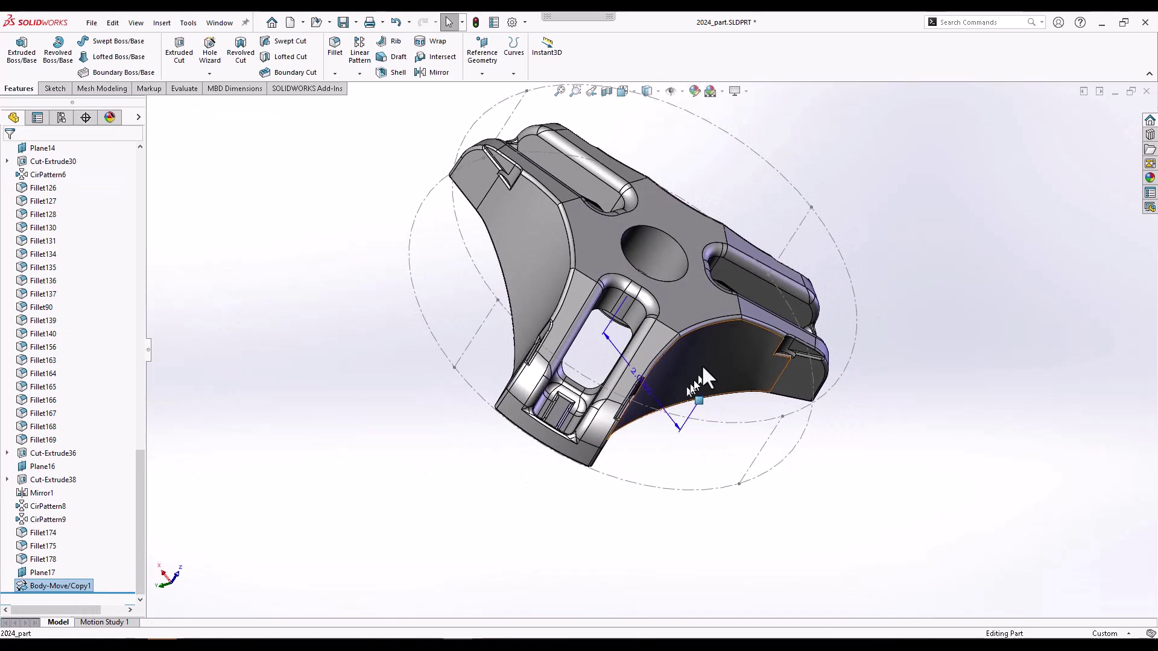
{"action": "key", "text": "Escape"}
{"action": "left_click", "coordinate": [644, 388]}
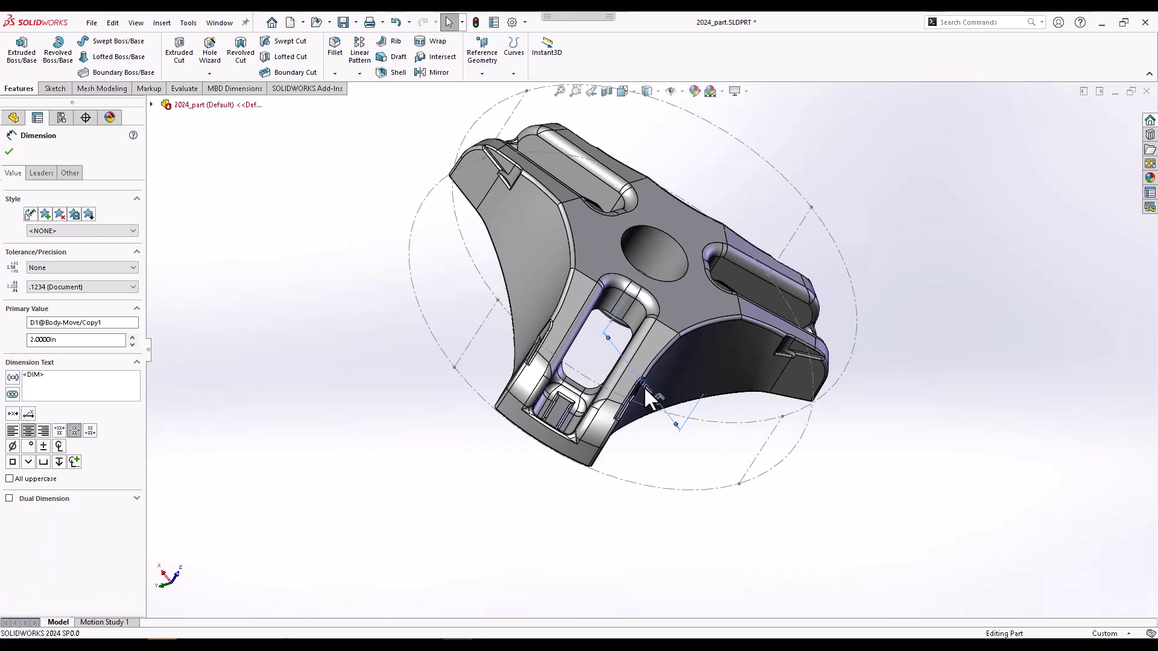
{"action": "double_click", "coordinate": [643, 386]}
{"action": "type", "text": "="}
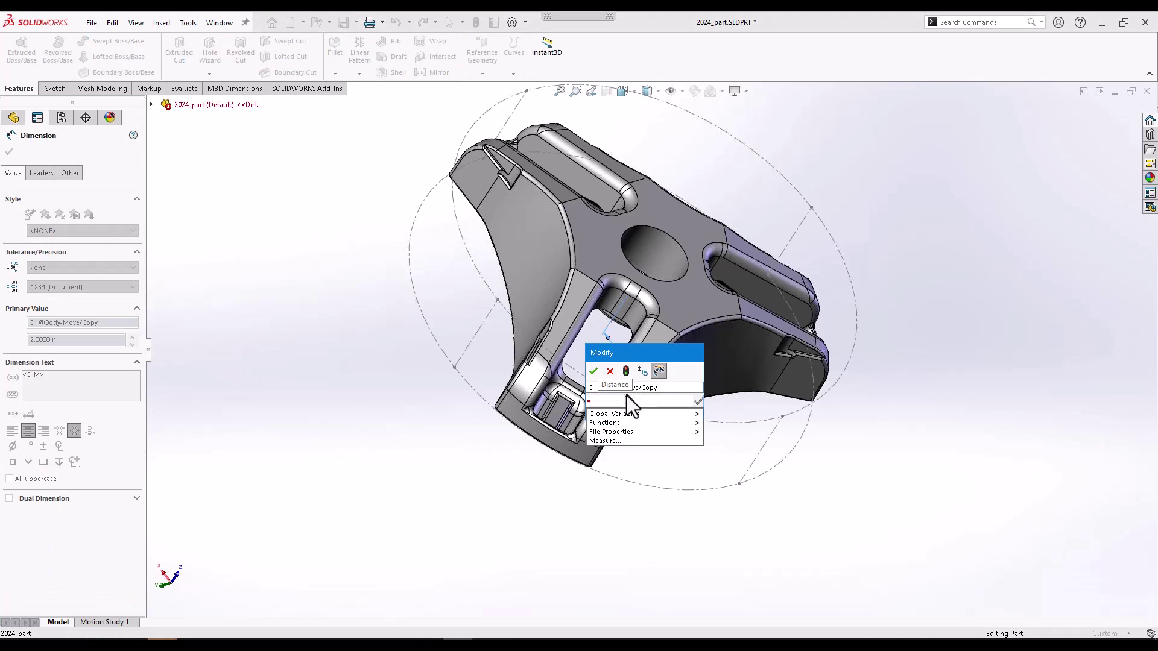
{"action": "left_click", "coordinate": [152, 112]}
{"action": "scroll", "coordinate": [205, 603], "scroll_direction": "down", "scroll_amount": 10}
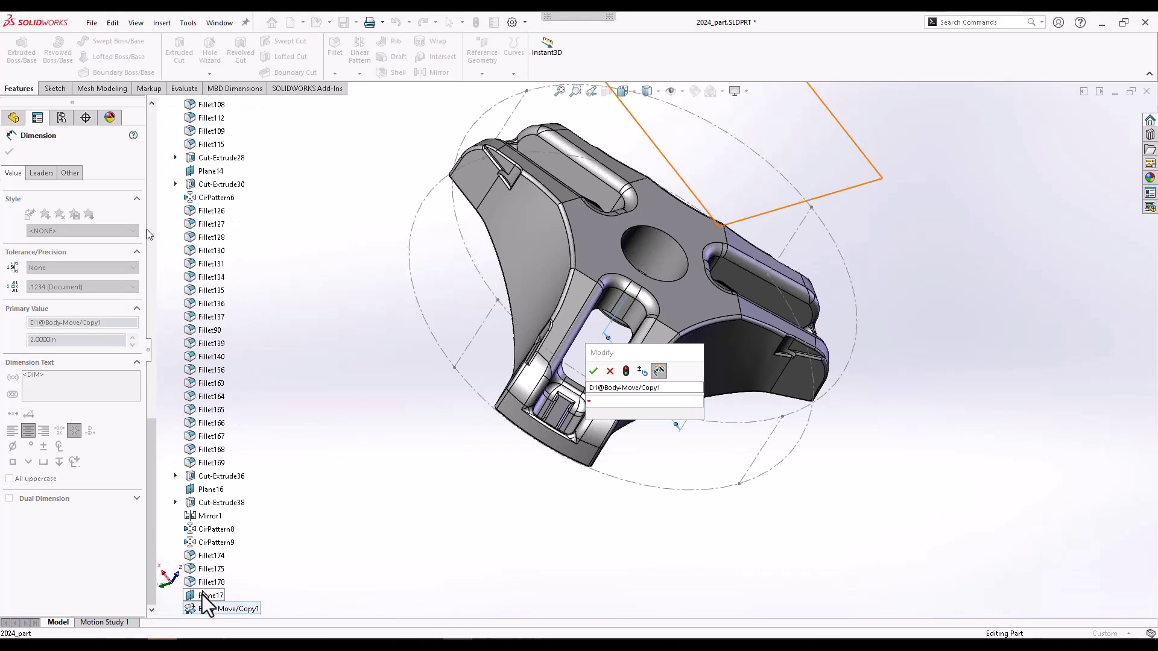
{"action": "left_click", "coordinate": [205, 596]}
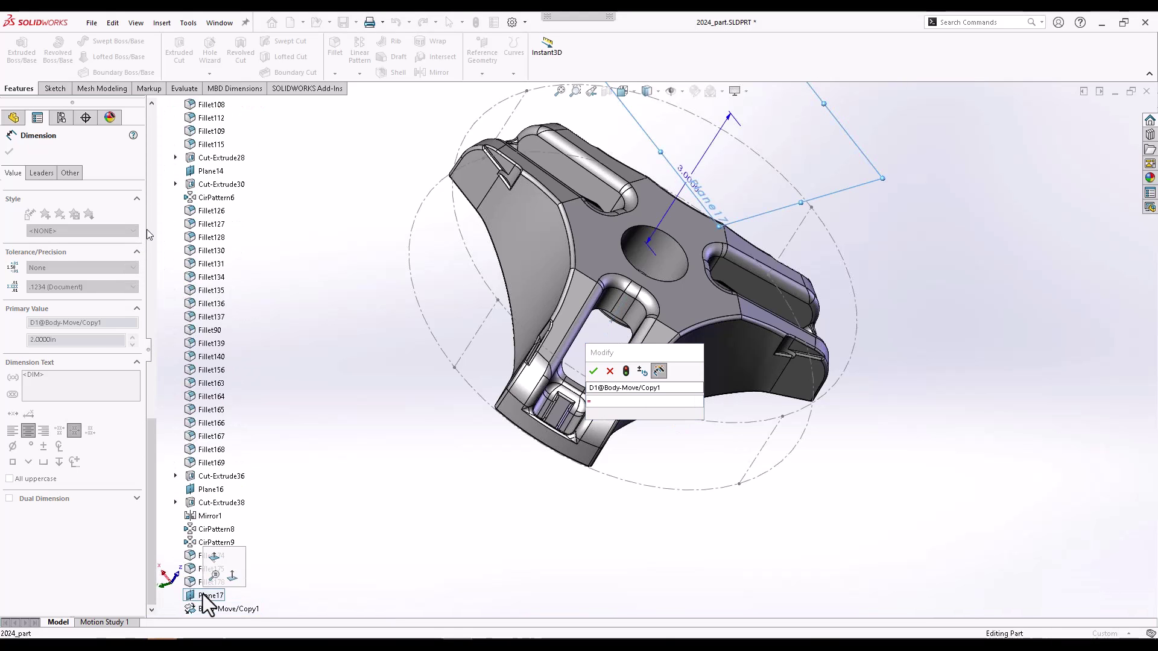
{"action": "left_click", "coordinate": [685, 175]}
{"action": "left_click", "coordinate": [594, 371]}
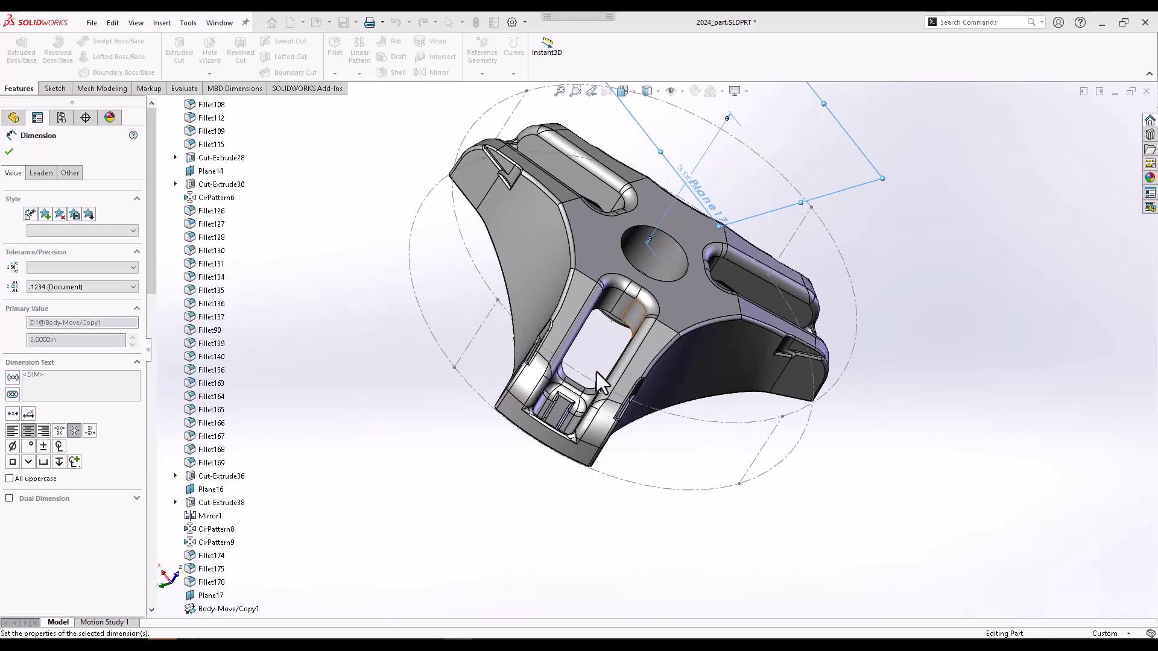
{"action": "left_click", "coordinate": [491, 465]}
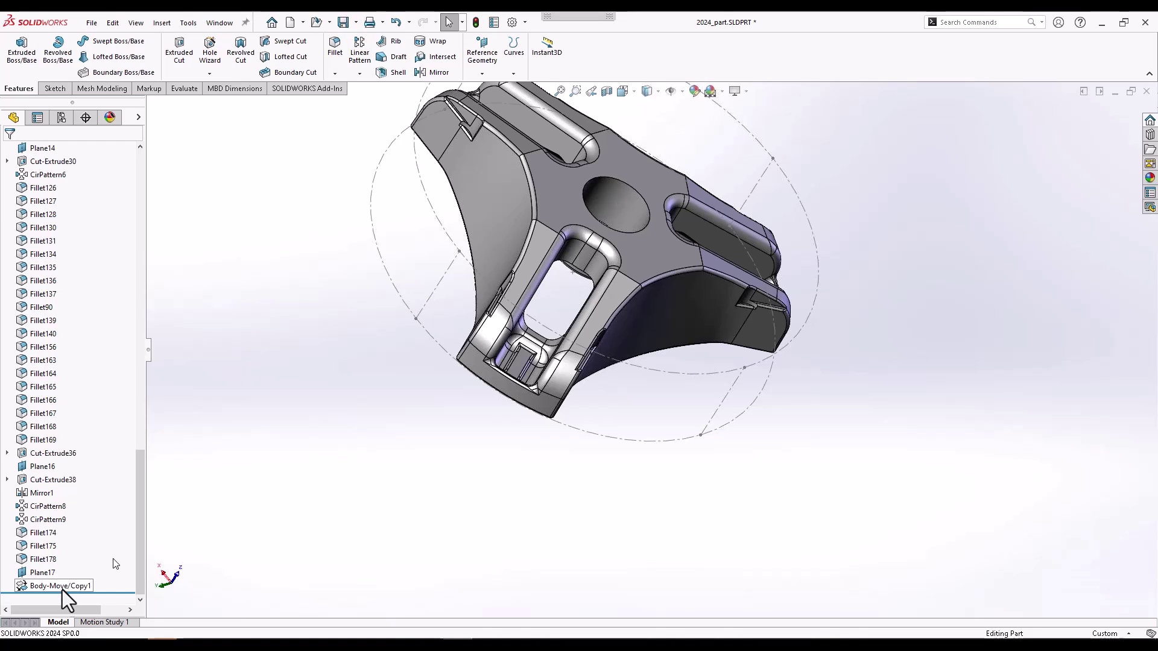
Try saving the part with the SOLIDWORKS 2022 Part (*.sldprt) file type.
{"action": "left_click", "coordinate": [91, 22]}
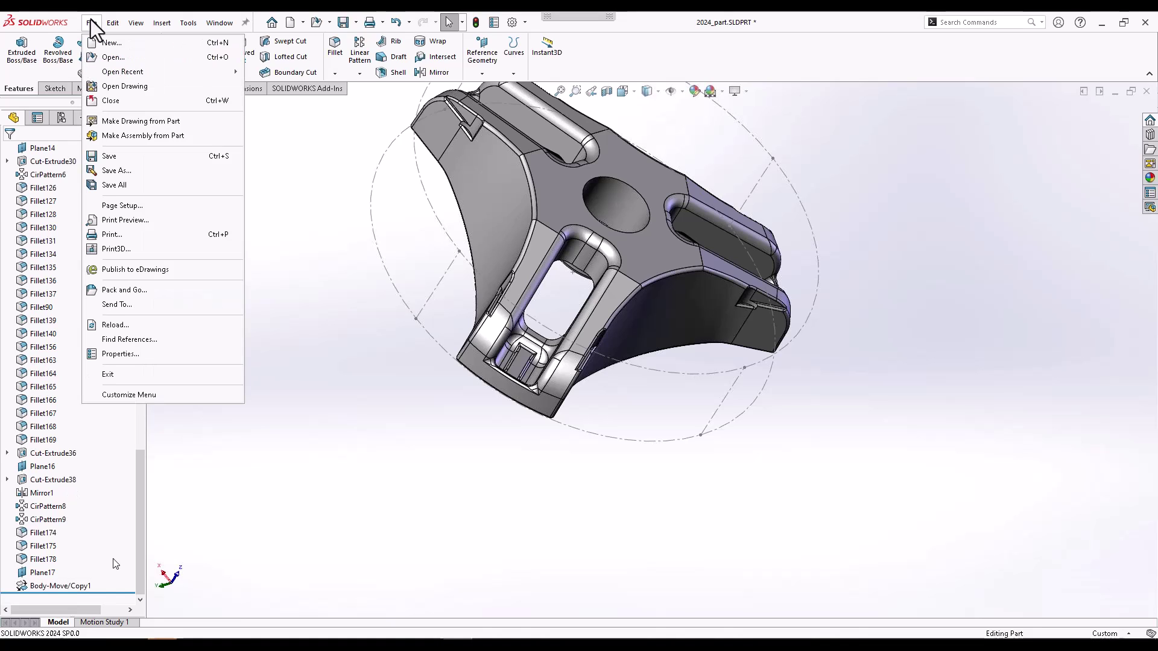
{"action": "left_click", "coordinate": [113, 171]}
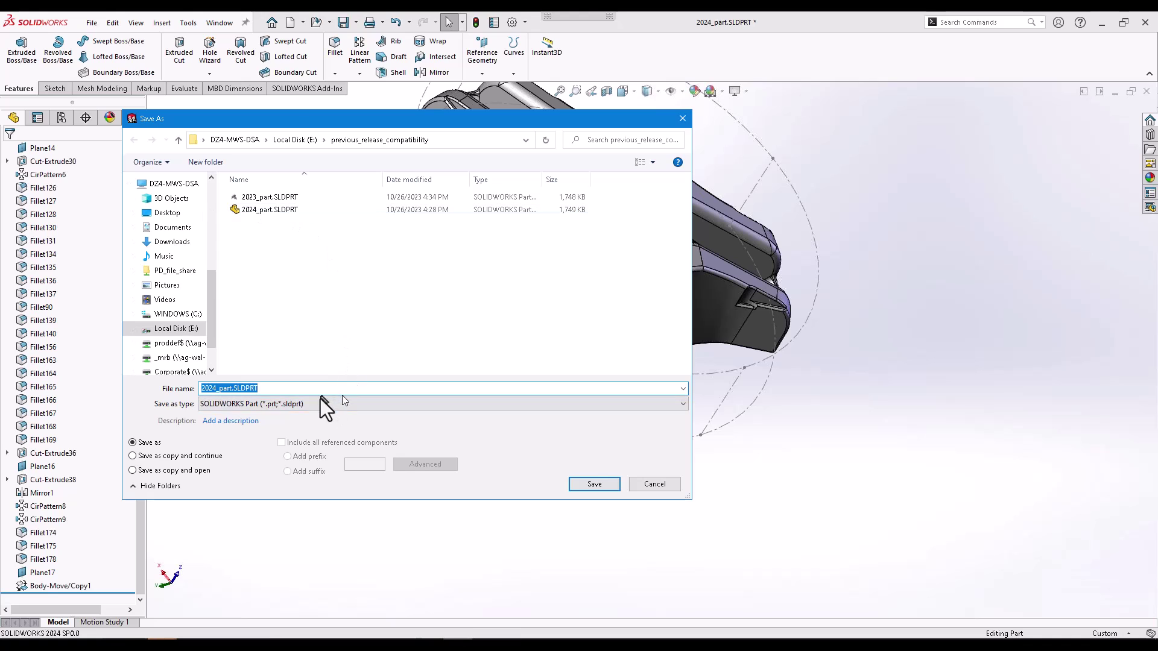
{"action": "left_click", "coordinate": [321, 403]}
{"action": "left_click", "coordinate": [305, 138]}
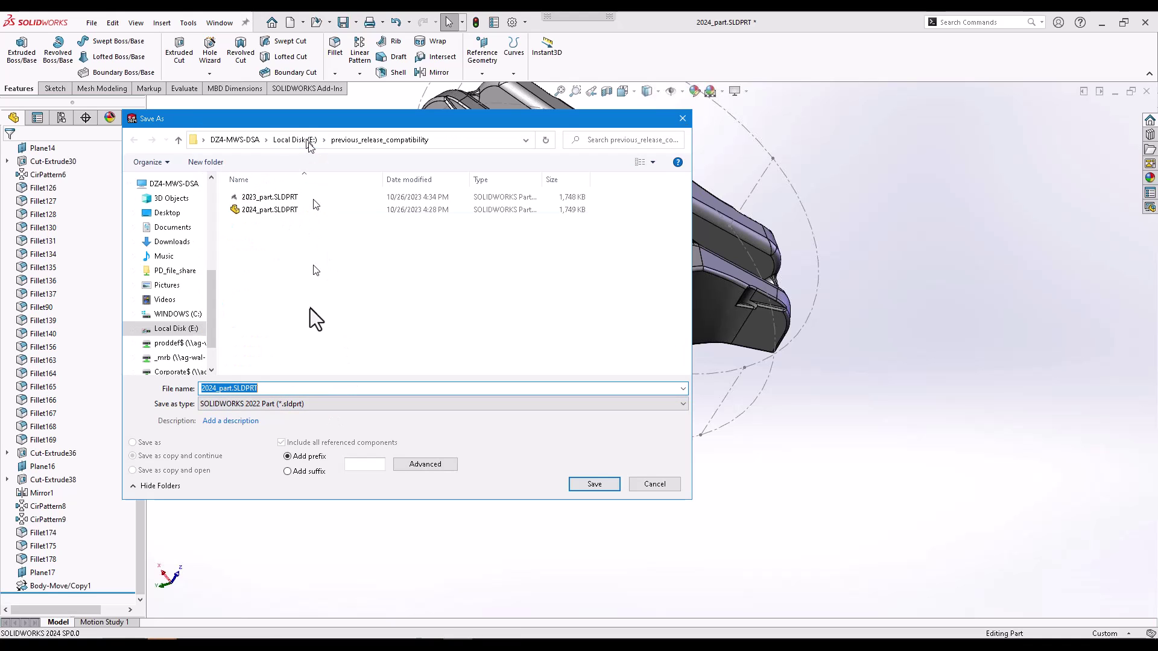
{"action": "left_click", "coordinate": [210, 389]}
{"action": "left_click", "coordinate": [588, 484]}
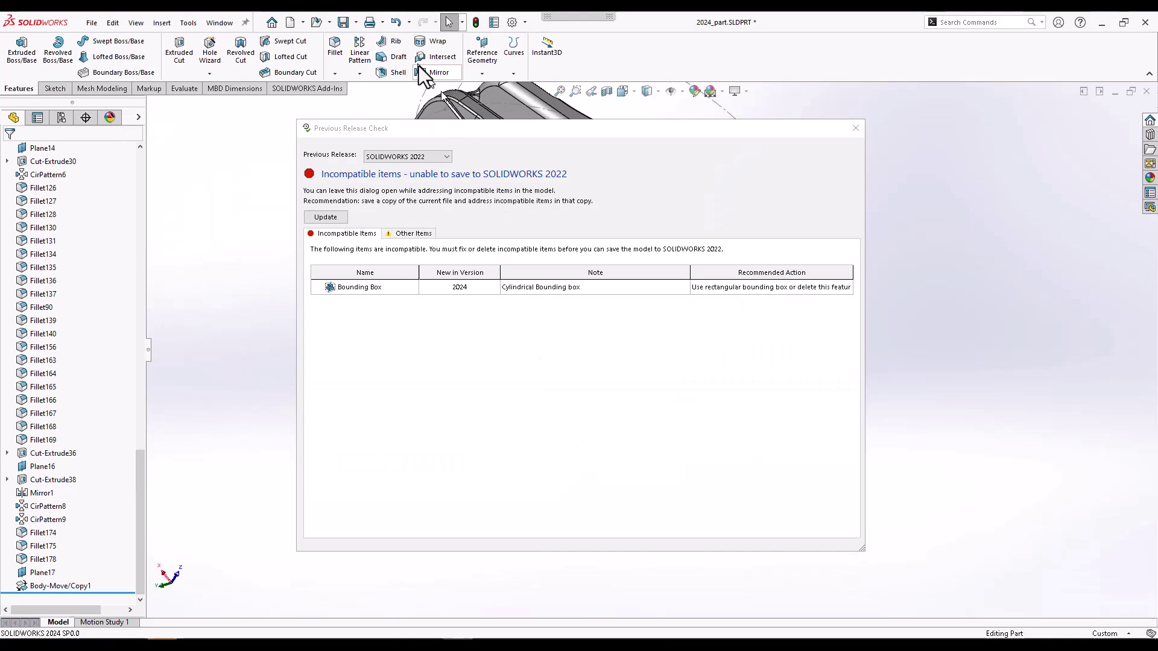
{"action": "left_click", "coordinate": [447, 128]}
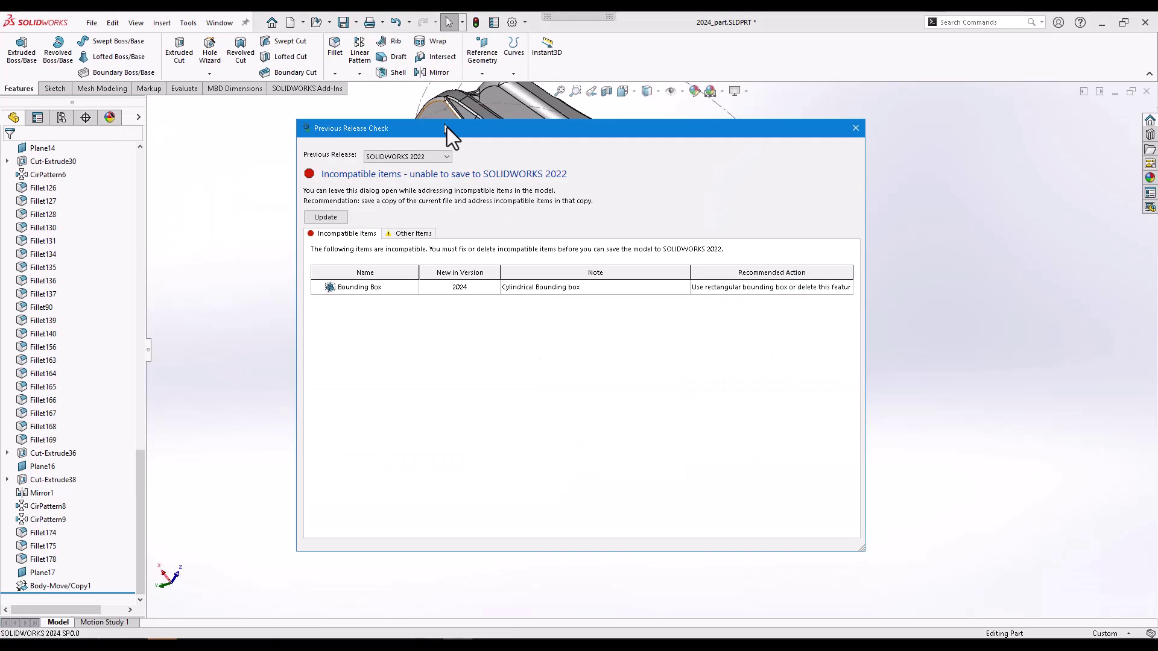
{"action": "left_click_drag", "start_coordinate": [515, 133], "coordinate": [427, 134]}
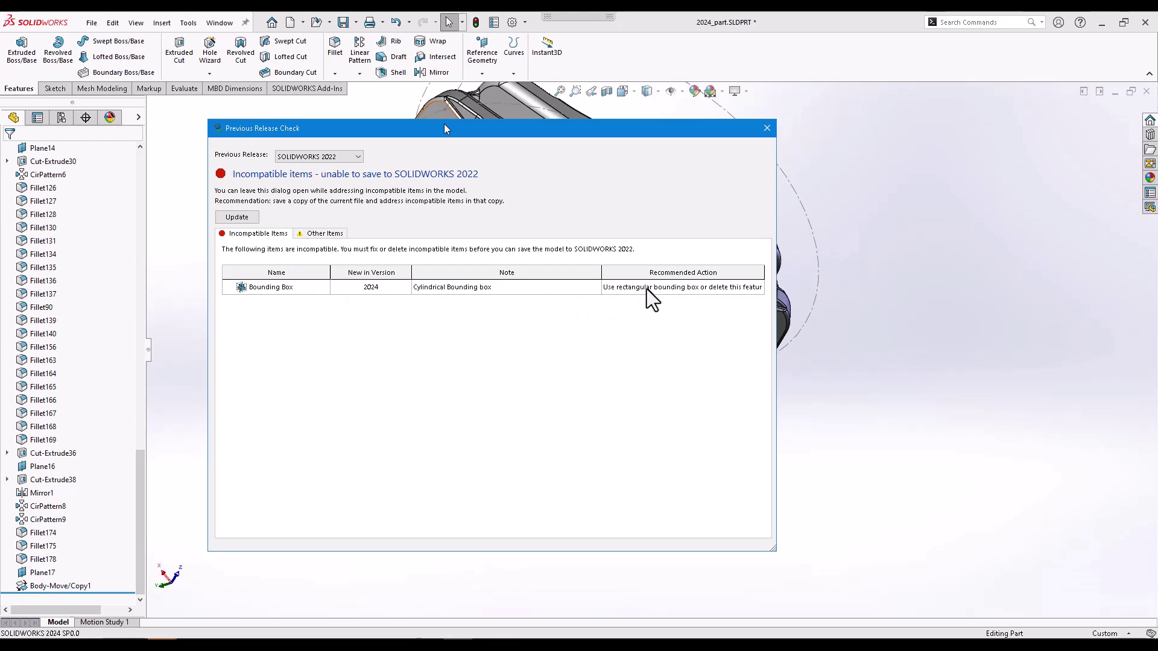
{"action": "left_click", "coordinate": [321, 234]}
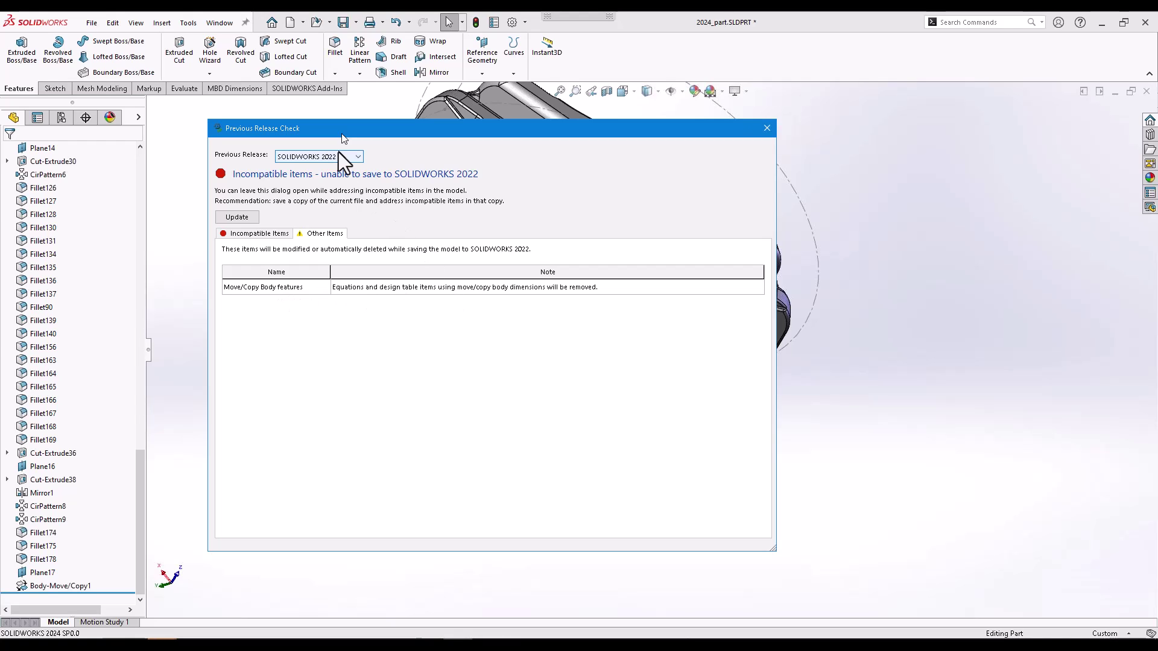
{"action": "left_click", "coordinate": [257, 233]}
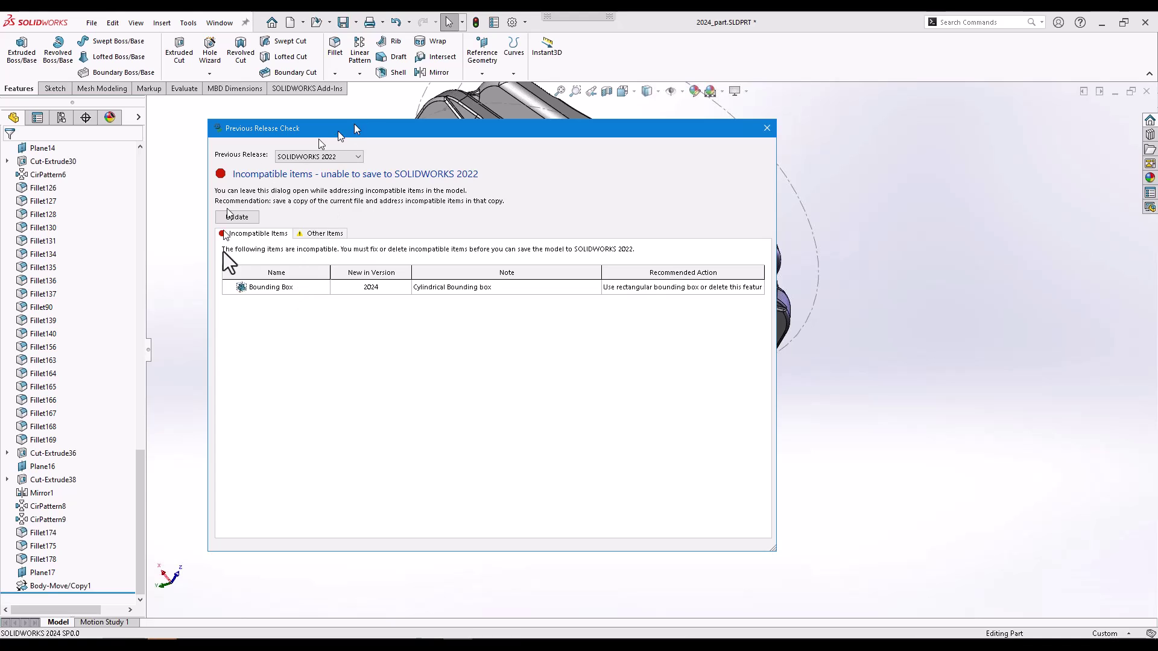
Edit the Bounding Box feature to Rectangular and close the release check window.
{"action": "left_click_drag", "start_coordinate": [137, 470], "coordinate": [139, 175]}
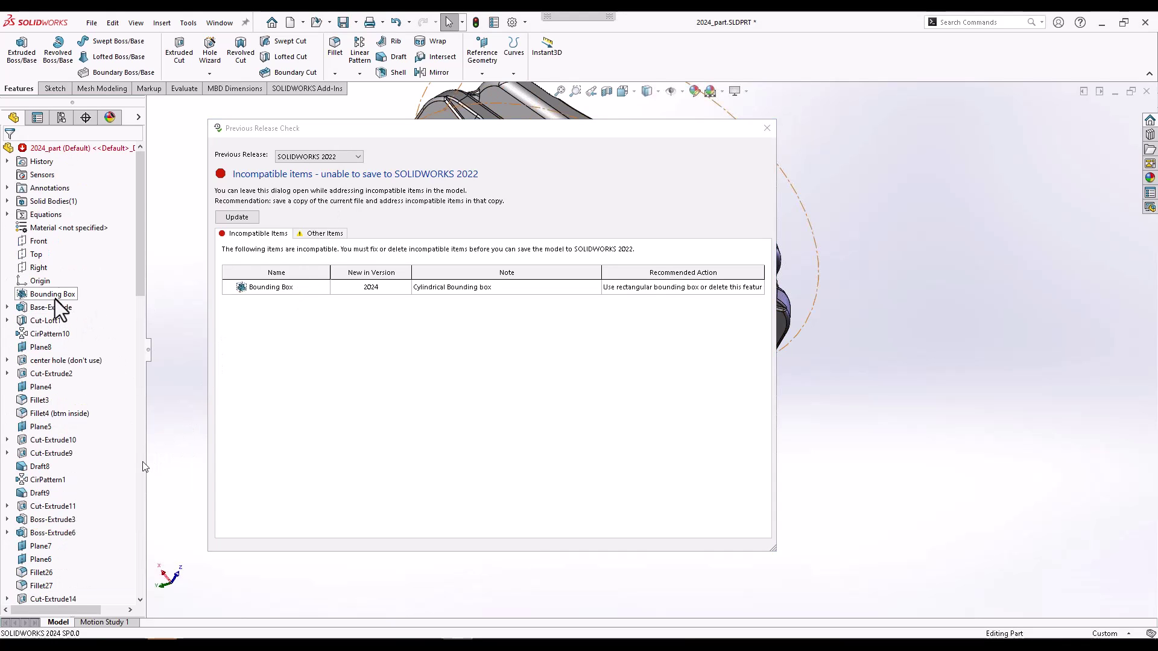
{"action": "right_click", "coordinate": [56, 297]}
{"action": "left_click", "coordinate": [70, 261]}
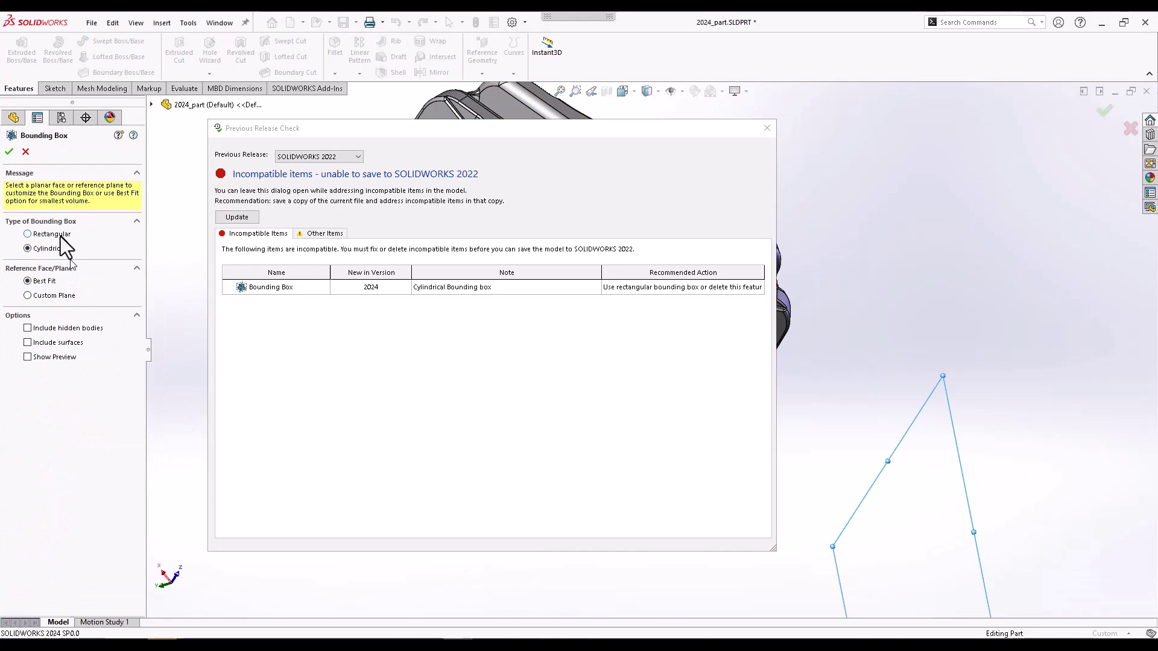
{"action": "left_click", "coordinate": [51, 235]}
{"action": "left_click", "coordinate": [10, 152]}
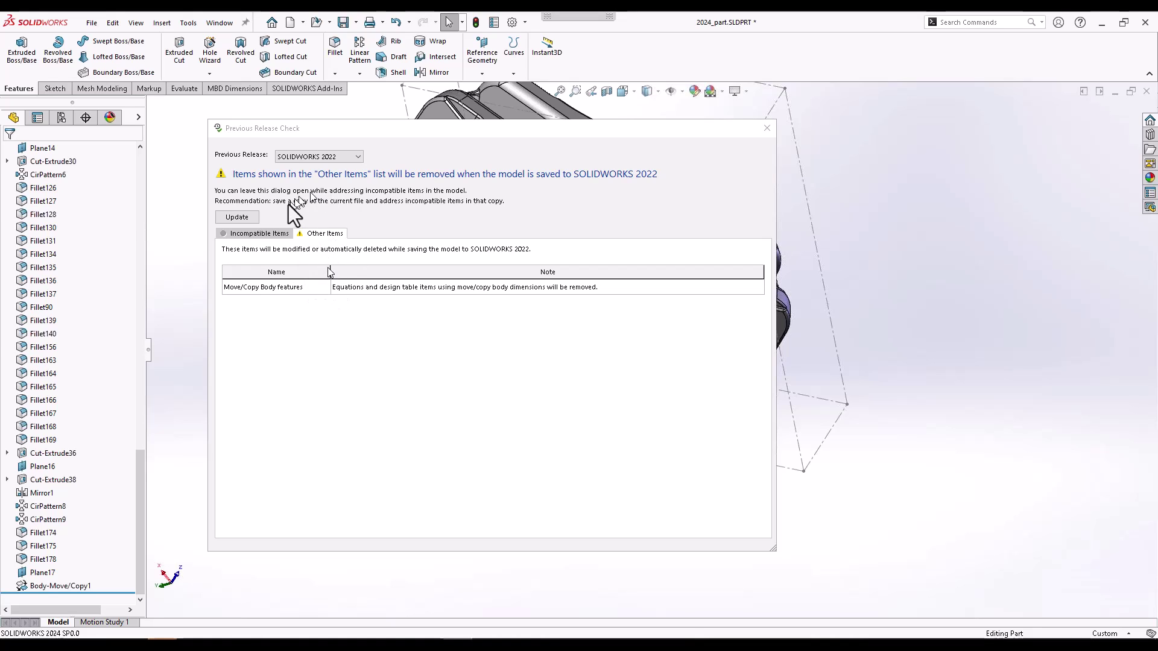
{"action": "key", "text": "Escape"}
Rerun the Previous Release Check and close its results window.
{"action": "left_click", "coordinate": [188, 22]}
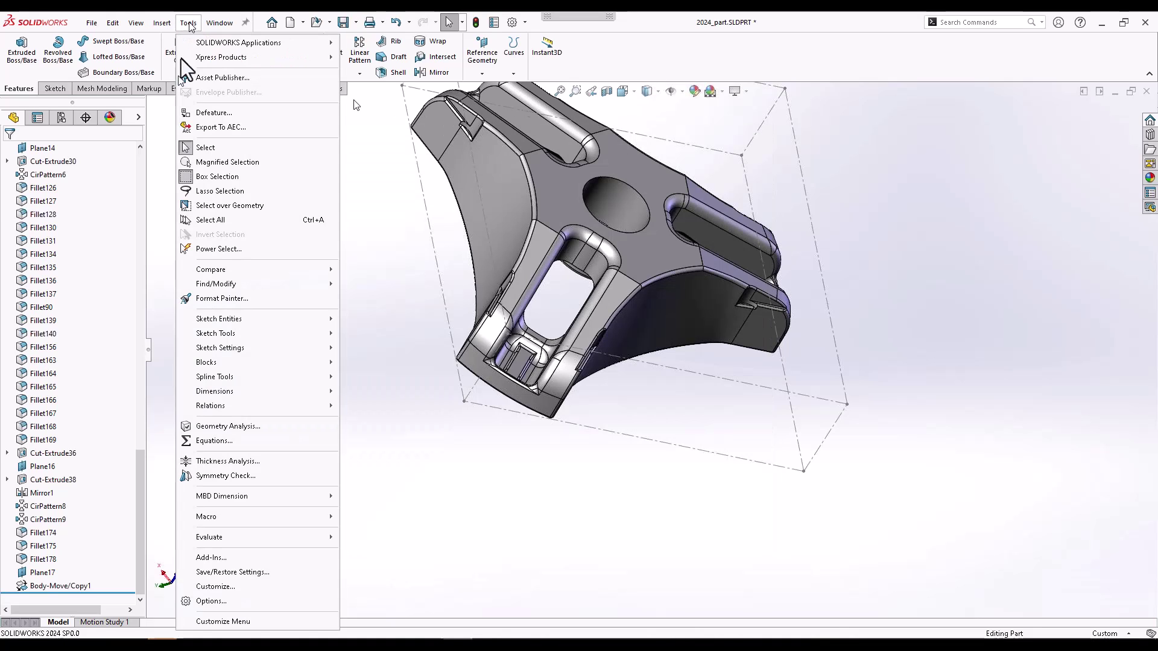
{"action": "mouse_move", "coordinate": [212, 538]}
{"action": "left_click", "coordinate": [391, 524]}
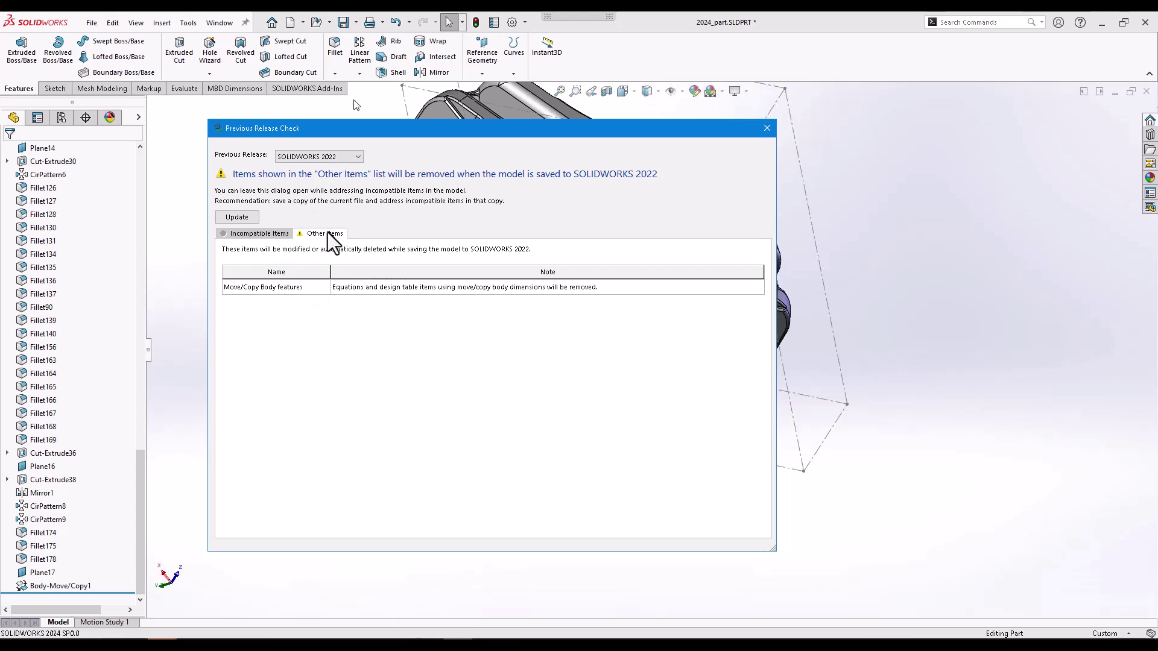
{"action": "left_click", "coordinate": [766, 128]}
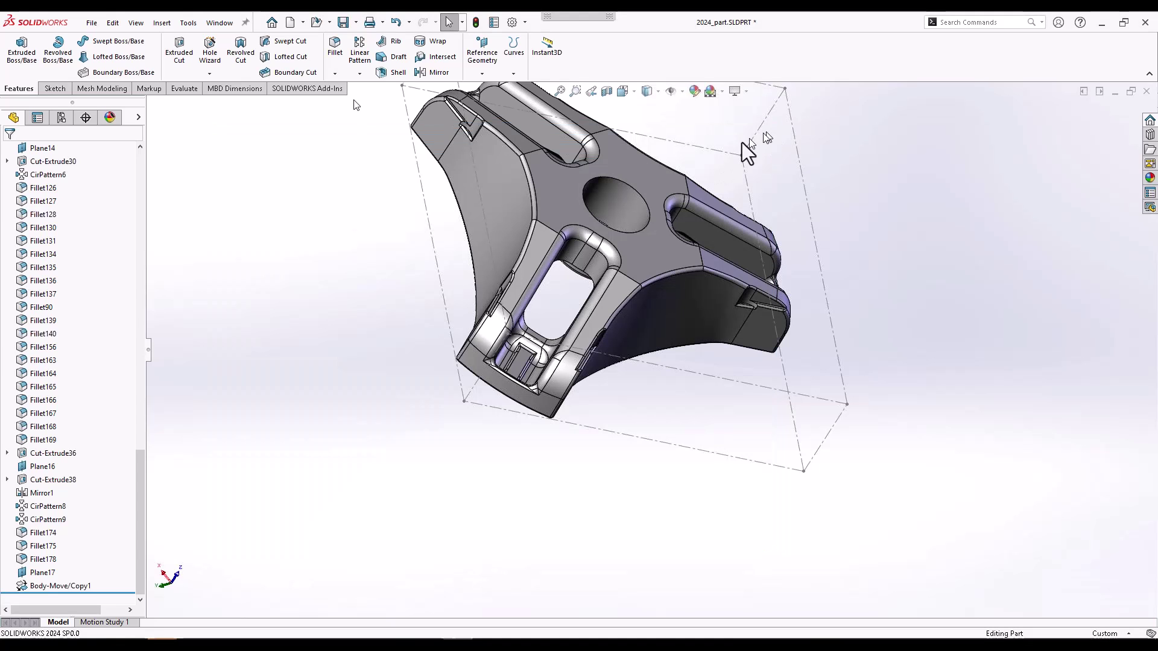
Start a Save As with the SOLIDWORKS 2022 Part (*.sldprt) file type and edit the file name.
{"action": "left_click", "coordinate": [95, 24]}
{"action": "left_click", "coordinate": [121, 170]}
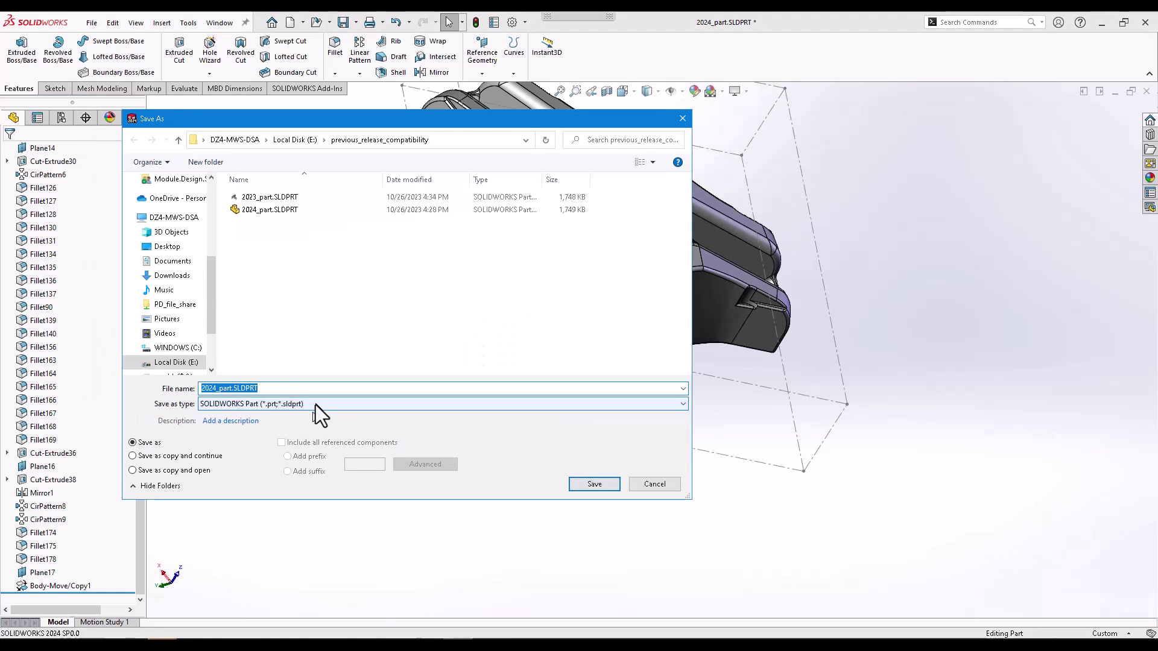
{"action": "left_click", "coordinate": [316, 404]}
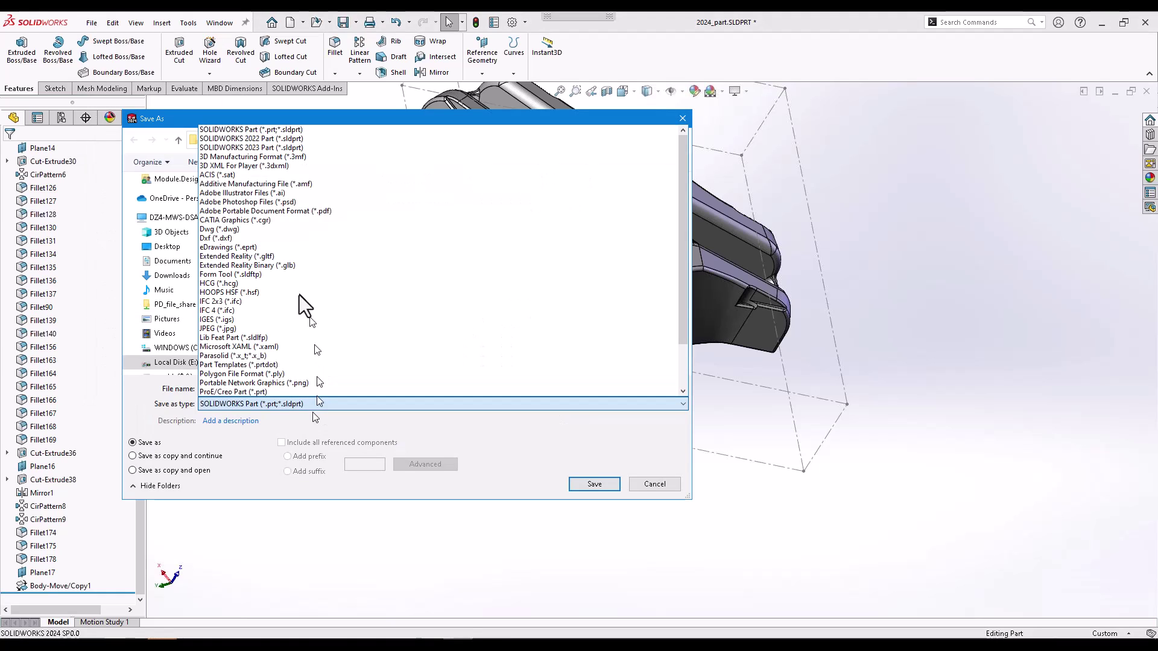
{"action": "left_click", "coordinate": [291, 140]}
{"action": "left_click", "coordinate": [216, 388]}
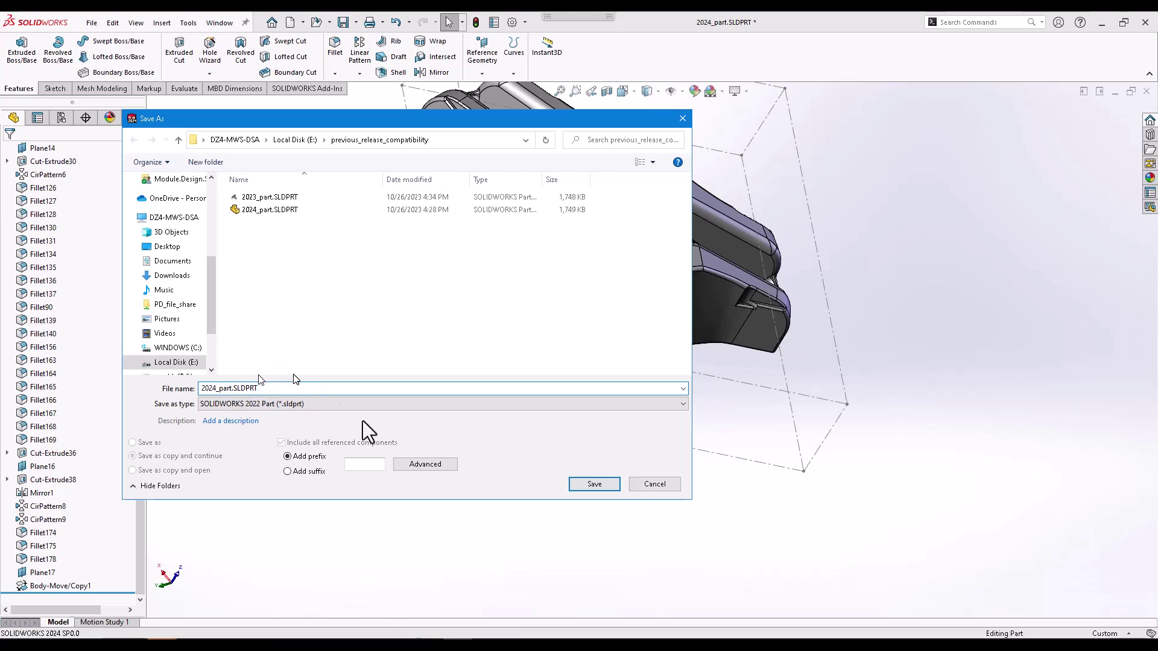
Save the 2022 part, then open 2022_part.SLDPRT in SOLIDWORKS 2022.
{"action": "left_click", "coordinate": [597, 486]}
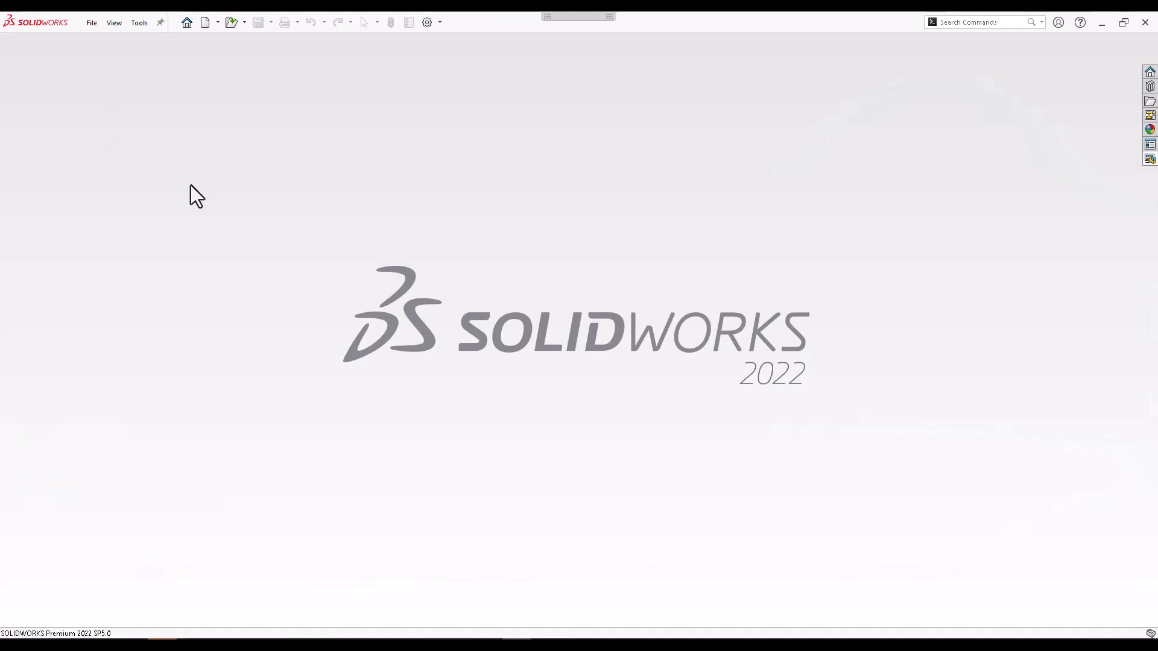
{"action": "left_click", "coordinate": [91, 22]}
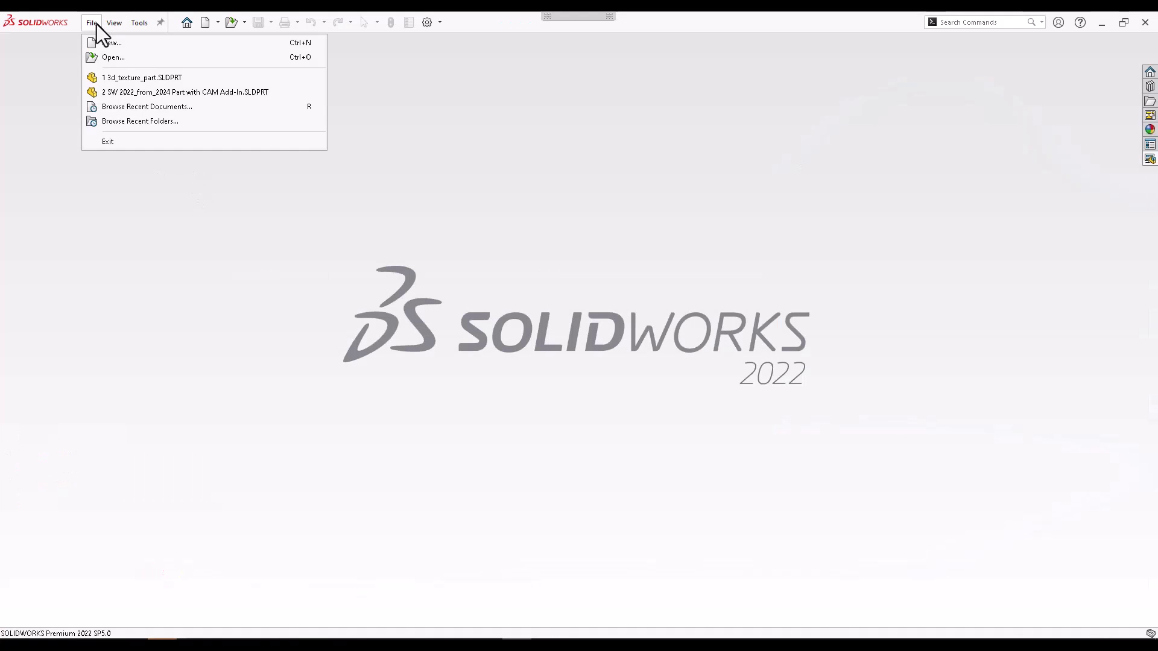
{"action": "left_click", "coordinate": [109, 56]}
{"action": "left_click", "coordinate": [408, 261]}
{"action": "key", "text": "Return"}
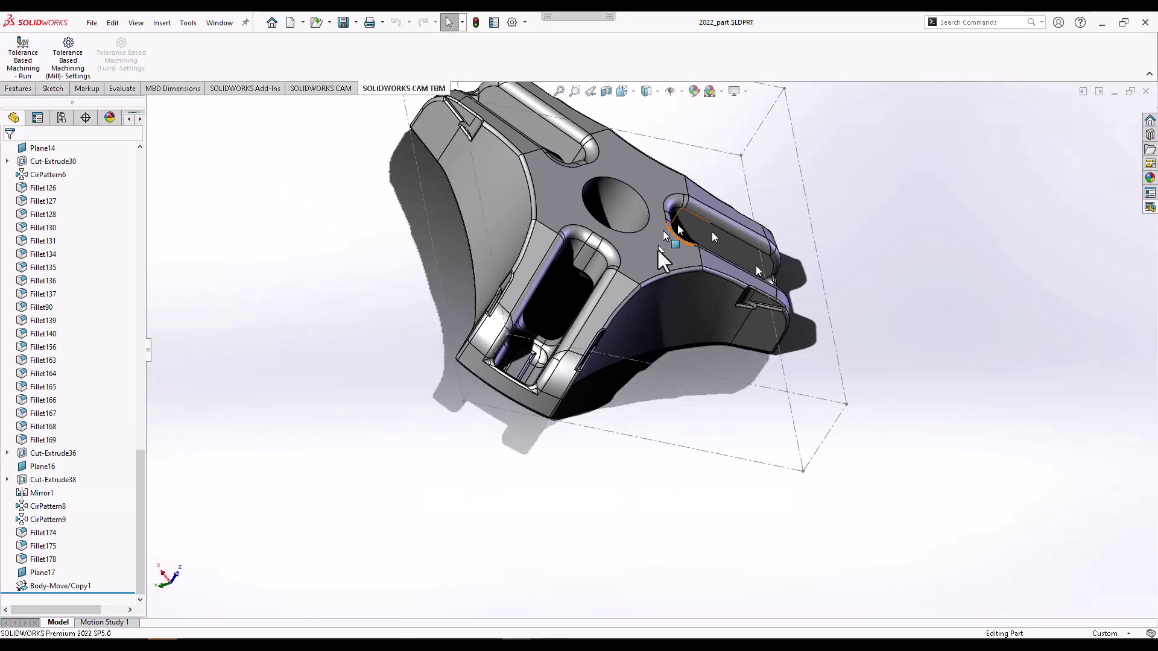
Search commands for 'equ' and open the Equations, Global Variables, and Dimensions list.
{"action": "left_click", "coordinate": [977, 20]}
{"action": "type", "text": "equ"}
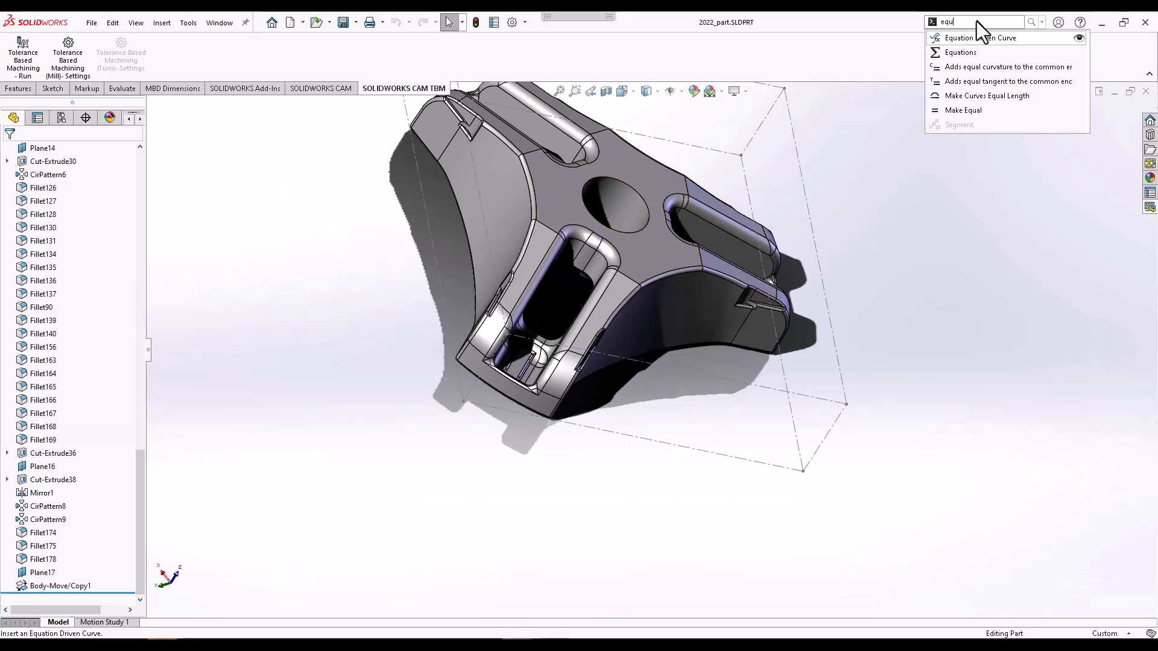
{"action": "left_click", "coordinate": [980, 51]}
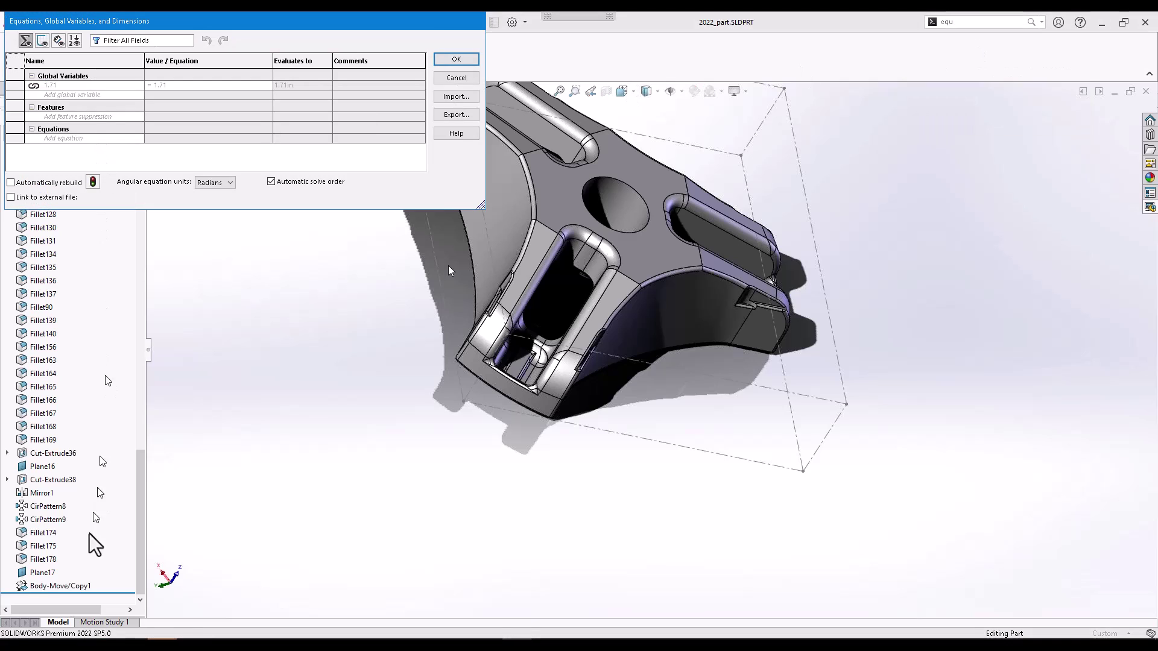